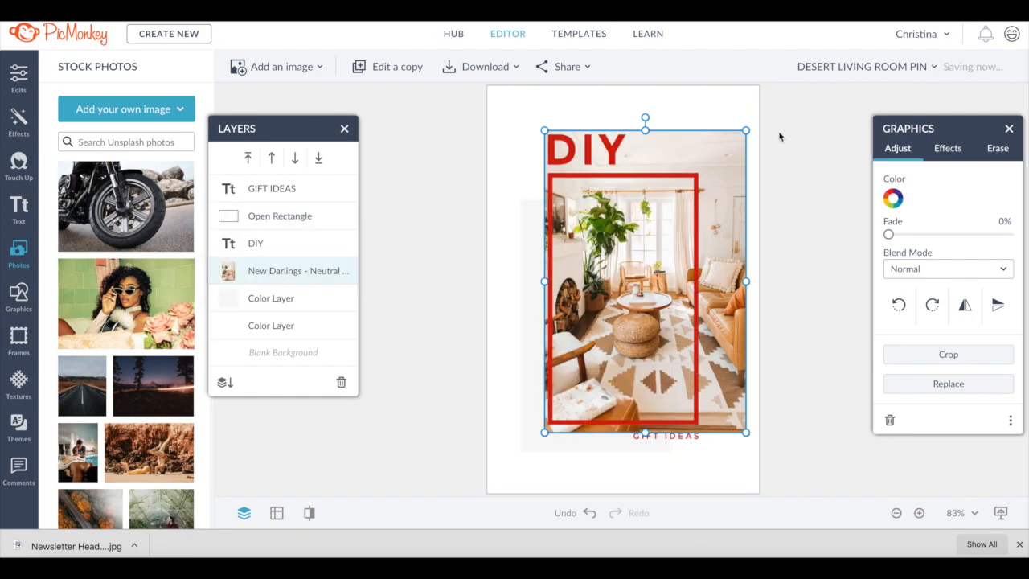
- Recolor the DESERT NEUTRALS title text brown (#a75e2e) from the recently used colours
click(732, 138)
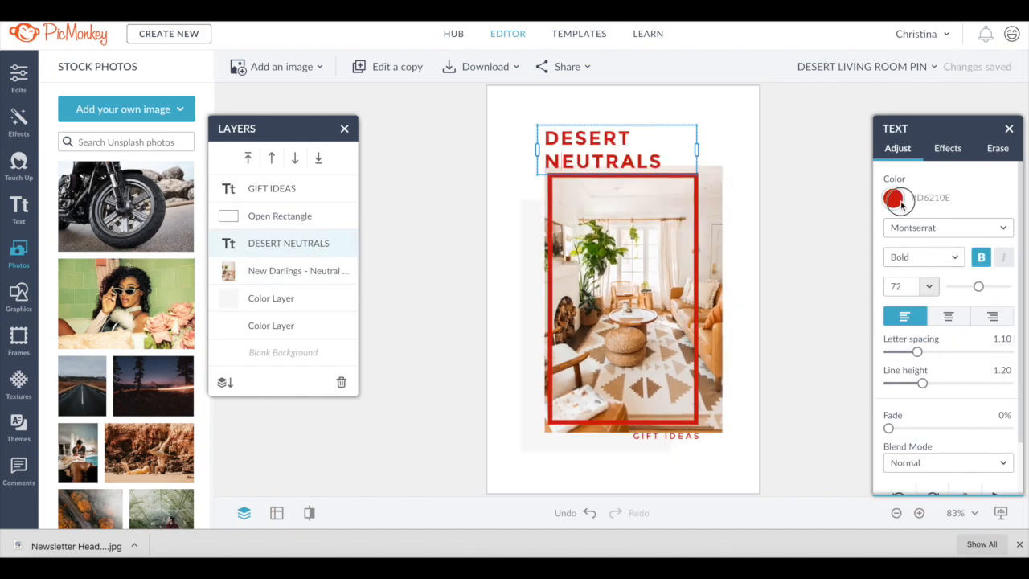
click(893, 199)
click(805, 479)
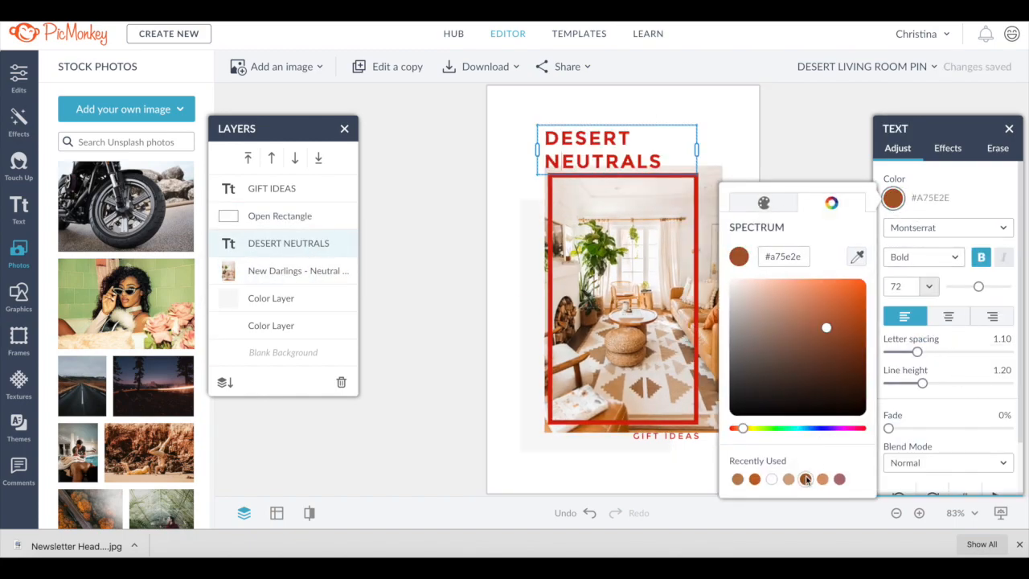
click(893, 200)
key(super+a)
click(893, 200)
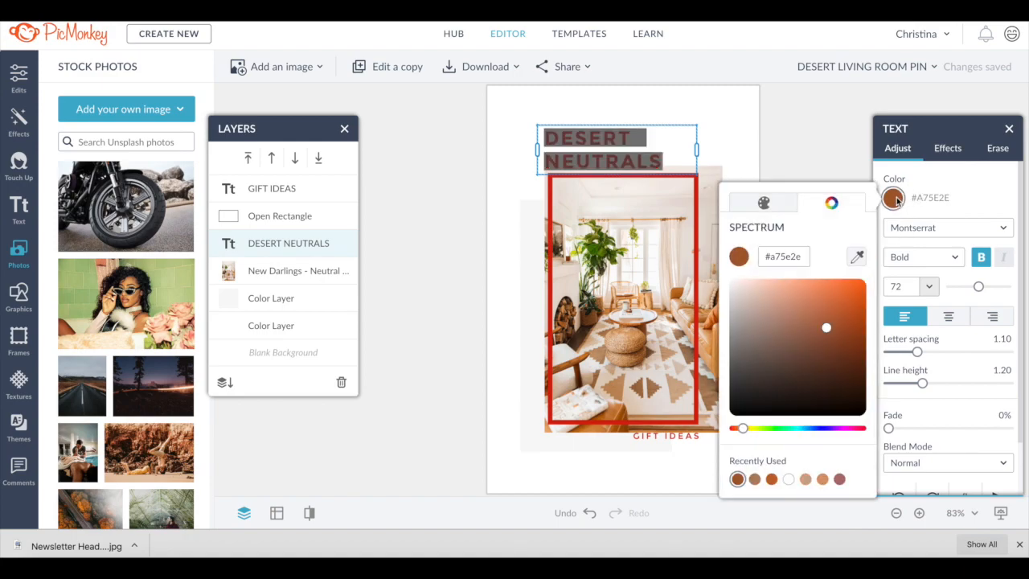
click(738, 480)
- Select the open rectangle frame and recolor it the same brown from the recently used colours
click(696, 215)
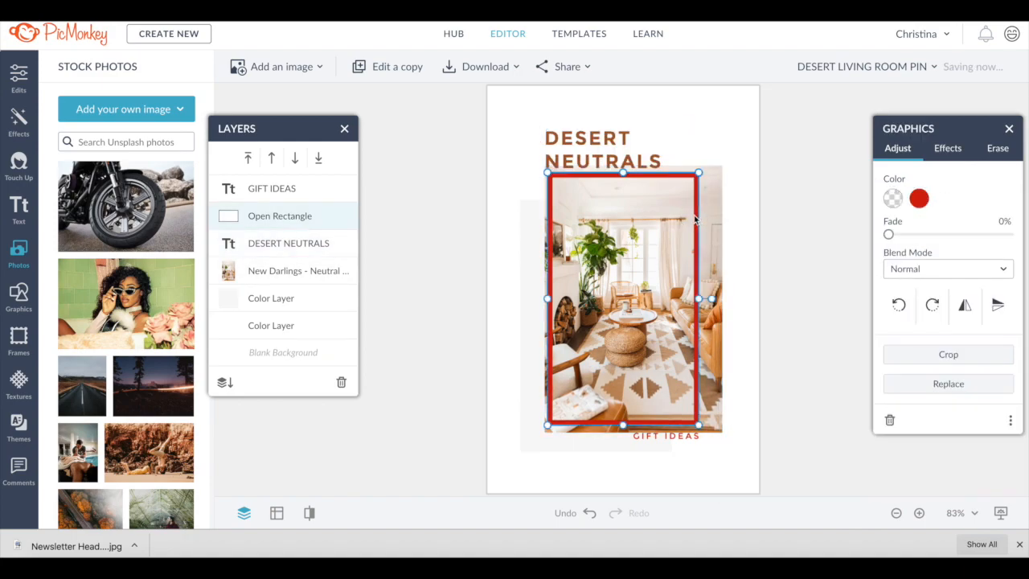
click(919, 198)
click(815, 503)
click(831, 503)
click(763, 504)
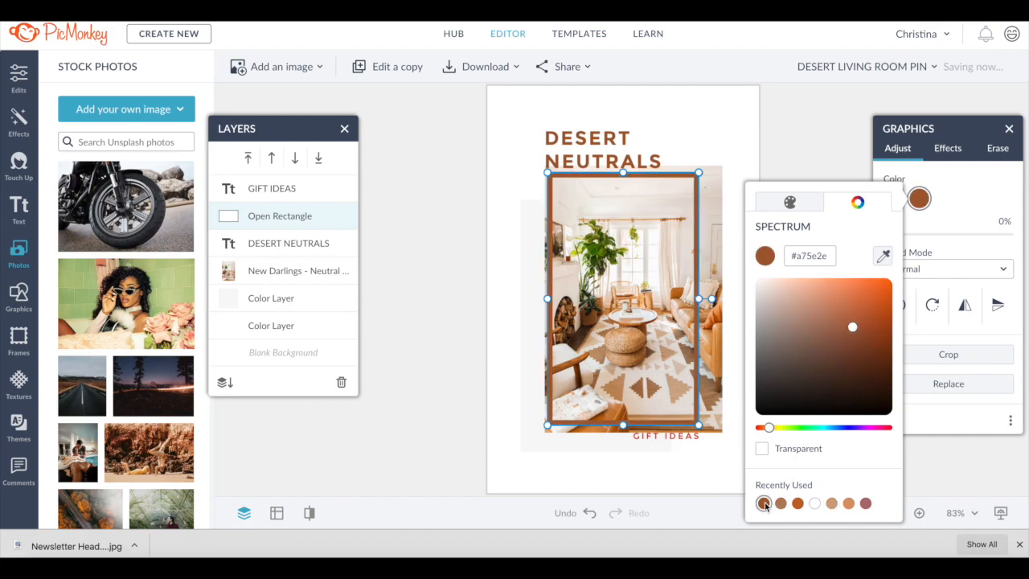
- Enlarge the brown rectangle frame so it extends past the photo's left and bottom edges
click(548, 426)
drag(698, 172, 690, 193)
click(611, 131)
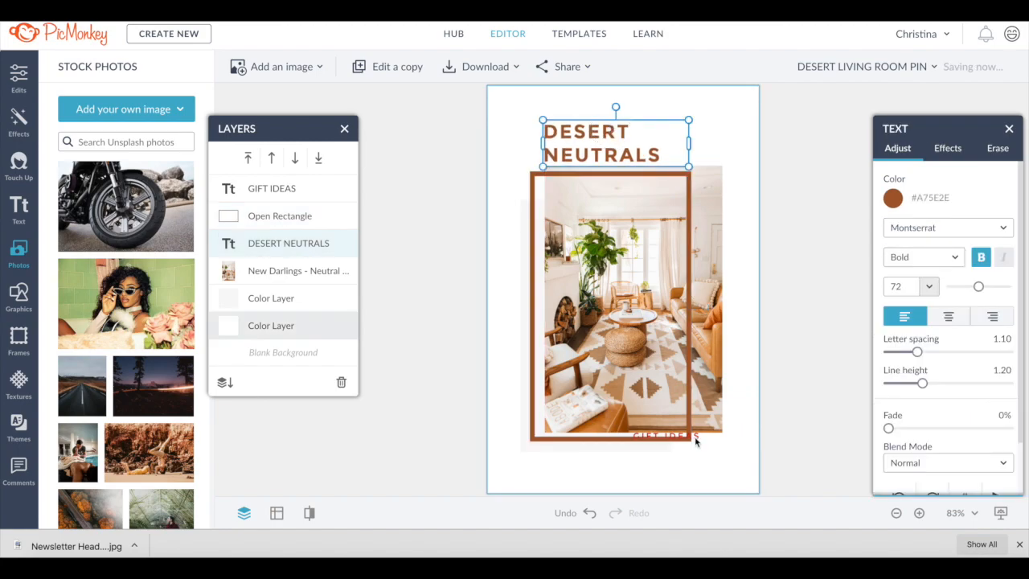
- Move the GET THE LOOK caption below the frame and recolor it brown
drag(689, 434, 656, 448)
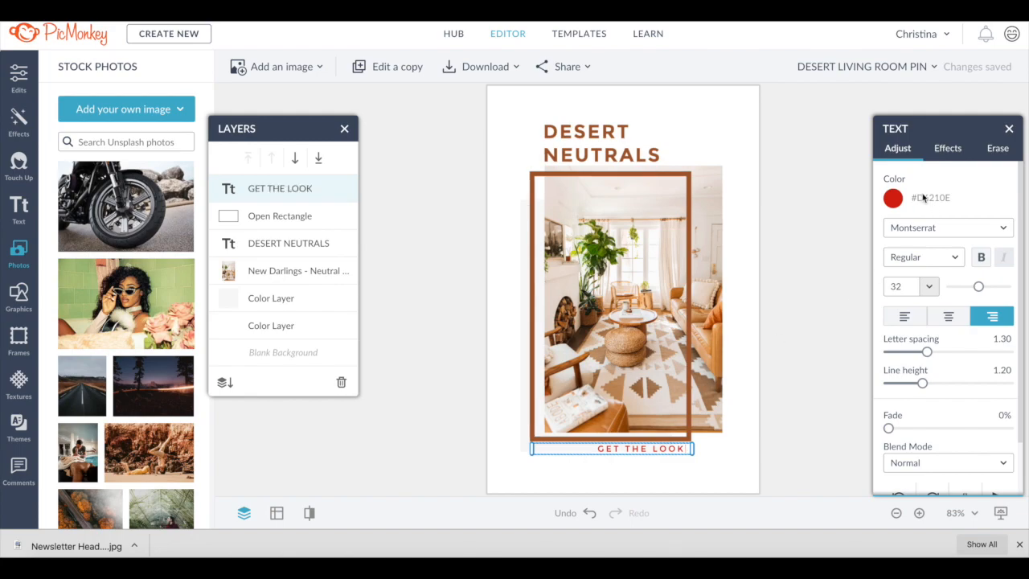
click(901, 199)
click(773, 480)
click(892, 199)
click(737, 479)
click(688, 458)
click(763, 455)
- Recolor the DESERT NEUTRALS title to the lighter brown #C46728
double_click(617, 153)
click(891, 196)
click(738, 480)
click(664, 132)
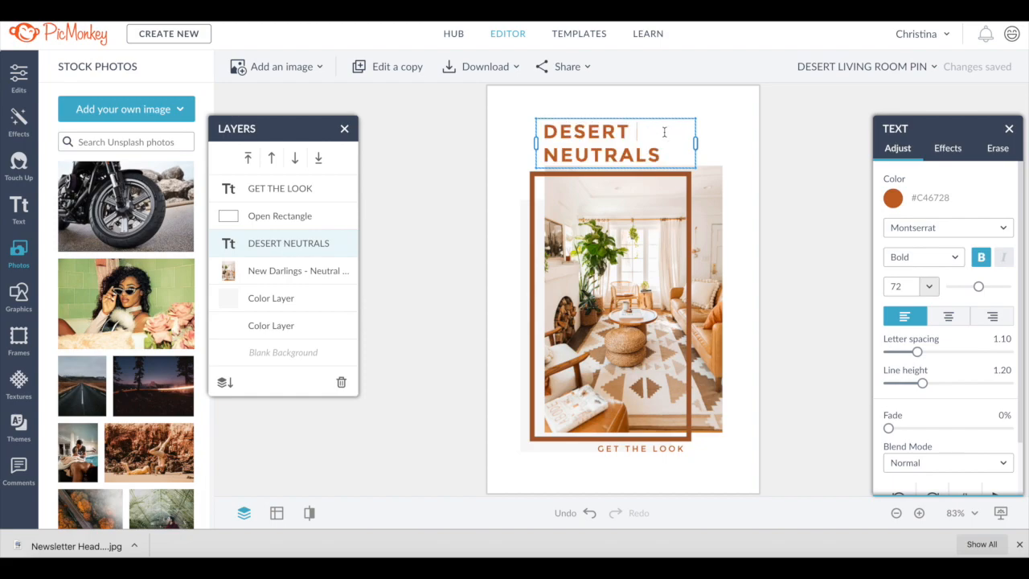
- Nudge the caption down and shift and resize the photo slightly within the frame
click(806, 163)
drag(664, 450, 664, 461)
drag(721, 323, 711, 324)
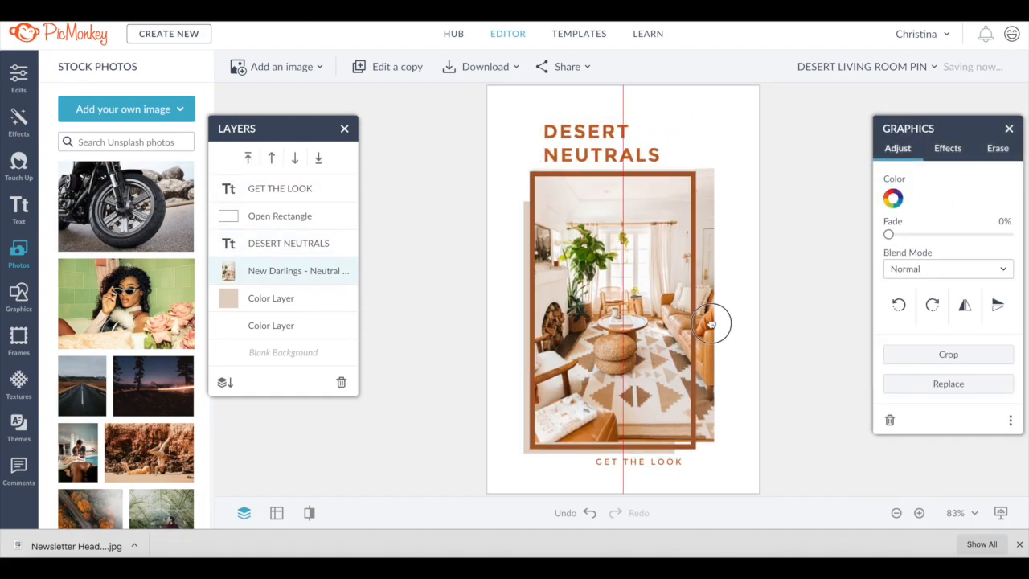
drag(714, 168, 721, 163)
- Move the title up and left and shift the GET THE LOOK caption toward the lower right
mouse_move(616, 130)
mouse_down()
mouse_move(614, 117)
mouse_move(607, 123)
mouse_up()
click(670, 461)
drag(670, 461, 705, 464)
click(784, 394)
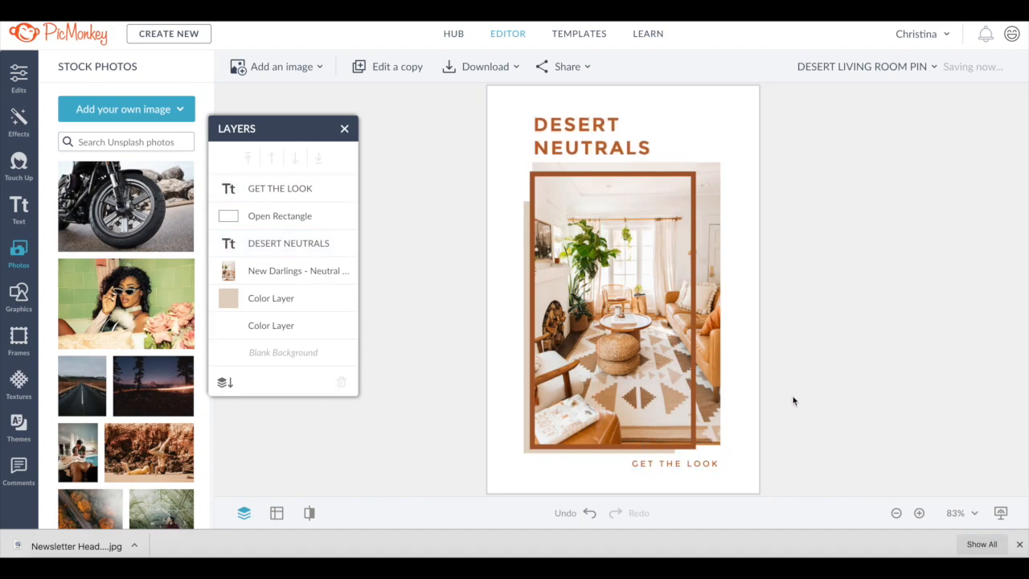
click(270, 298)
drag(705, 464, 703, 469)
click(799, 419)
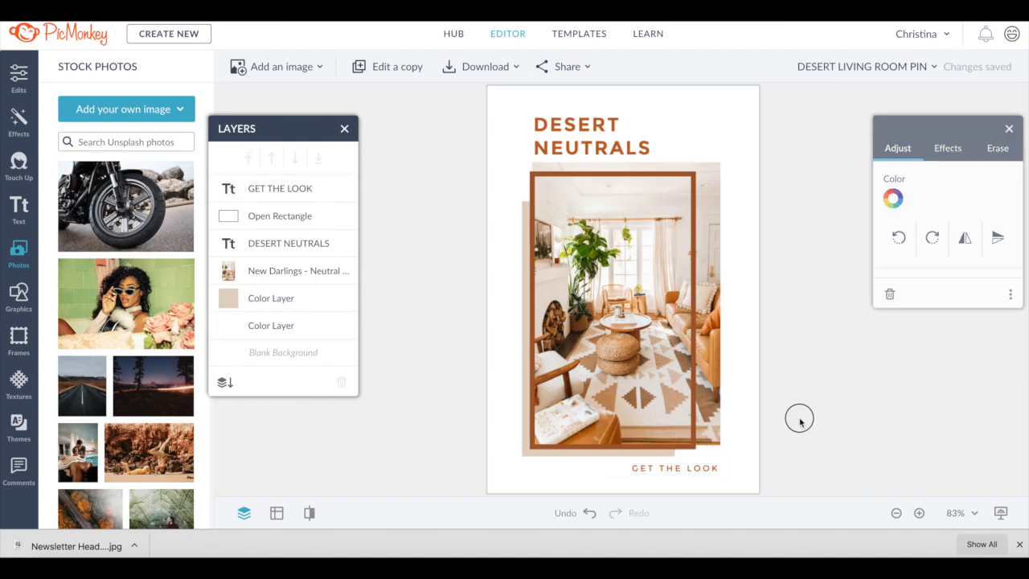
- Download the pin design as a high-quality .jpg file
click(513, 68)
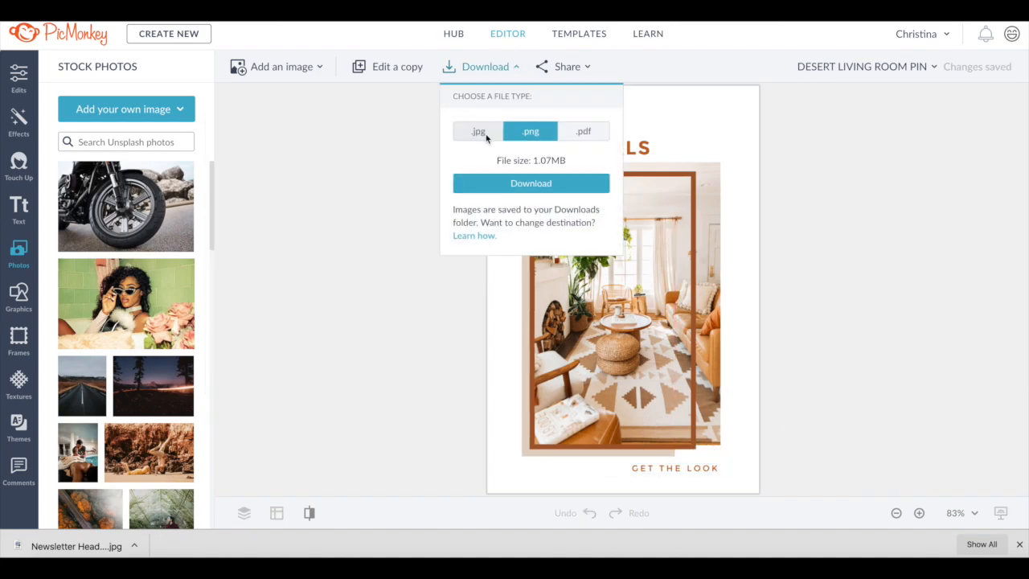
click(478, 131)
click(548, 179)
click(540, 225)
click(568, 223)
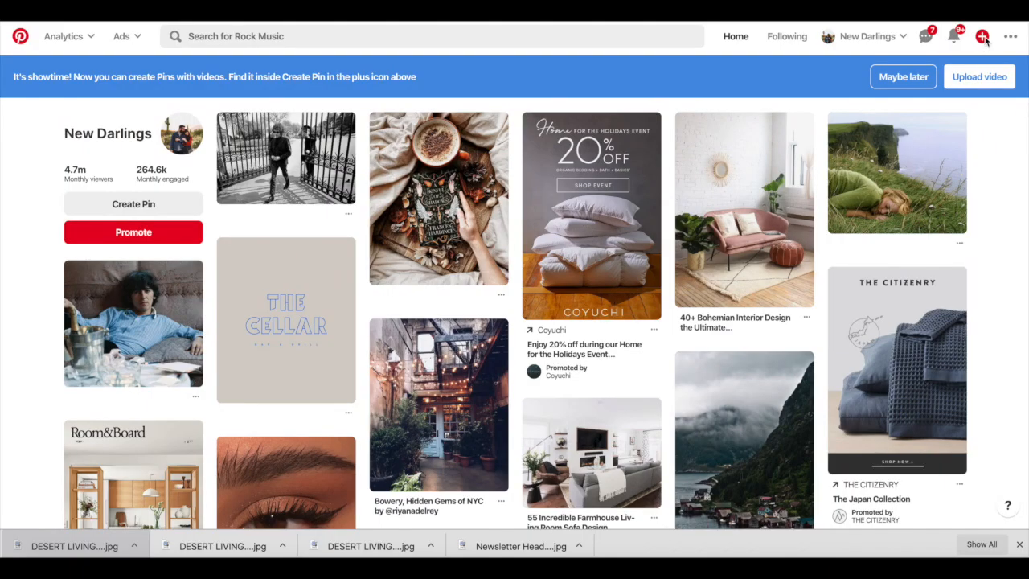
- Switch to Pinterest, start a new Pin and upload DESERT LIVING ROOM PIN (2).jpg from the Desktop
click(983, 38)
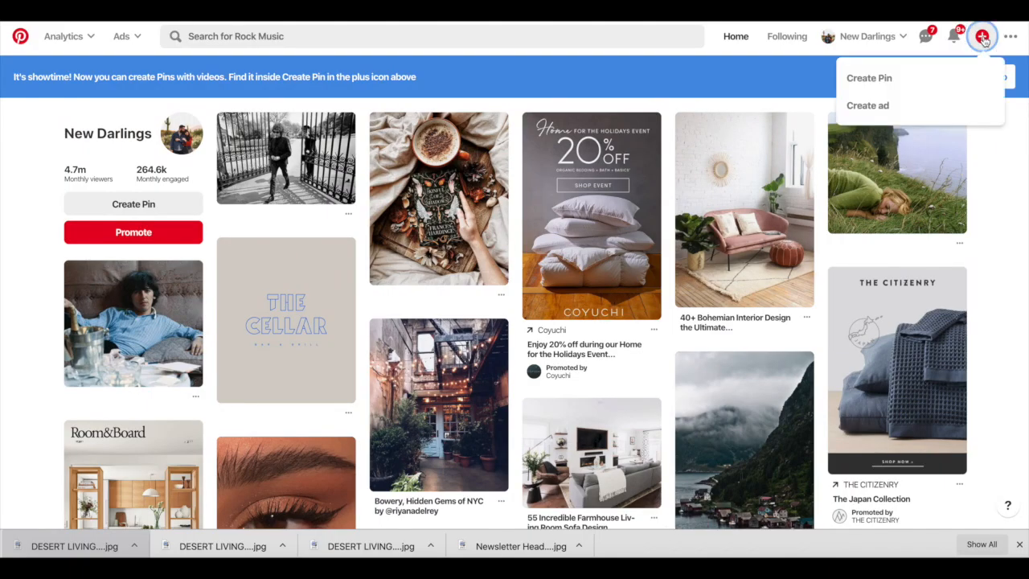
click(879, 78)
click(379, 242)
click(423, 65)
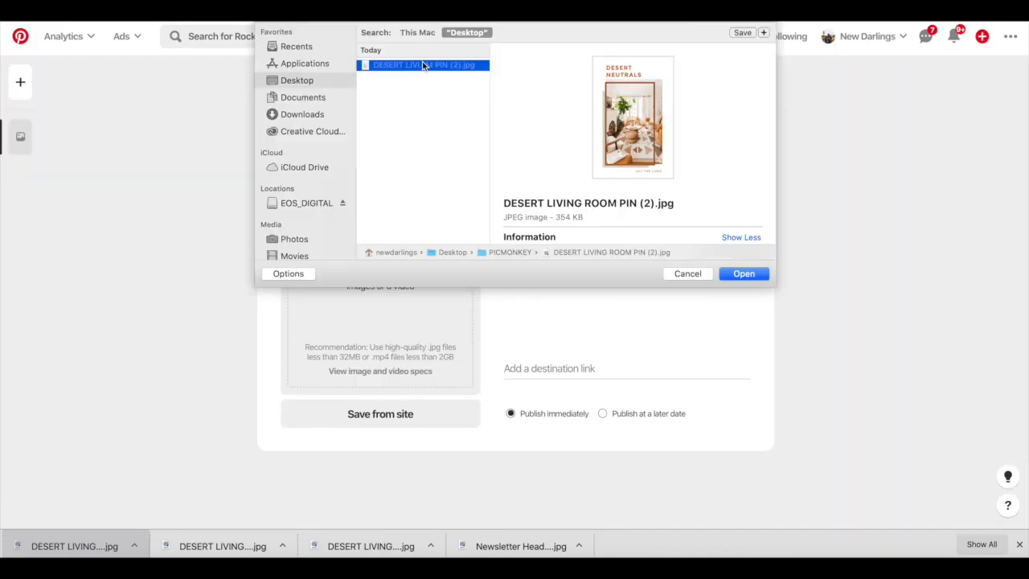
click(742, 273)
- Title the Pin "Desert Neutral Living Room Ideas"
click(569, 158)
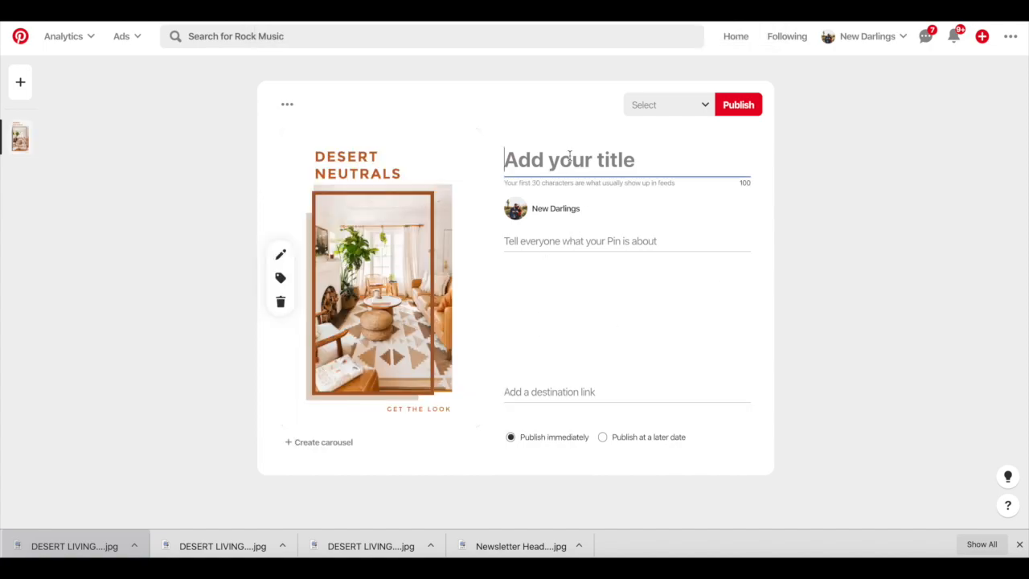
text(Deser)
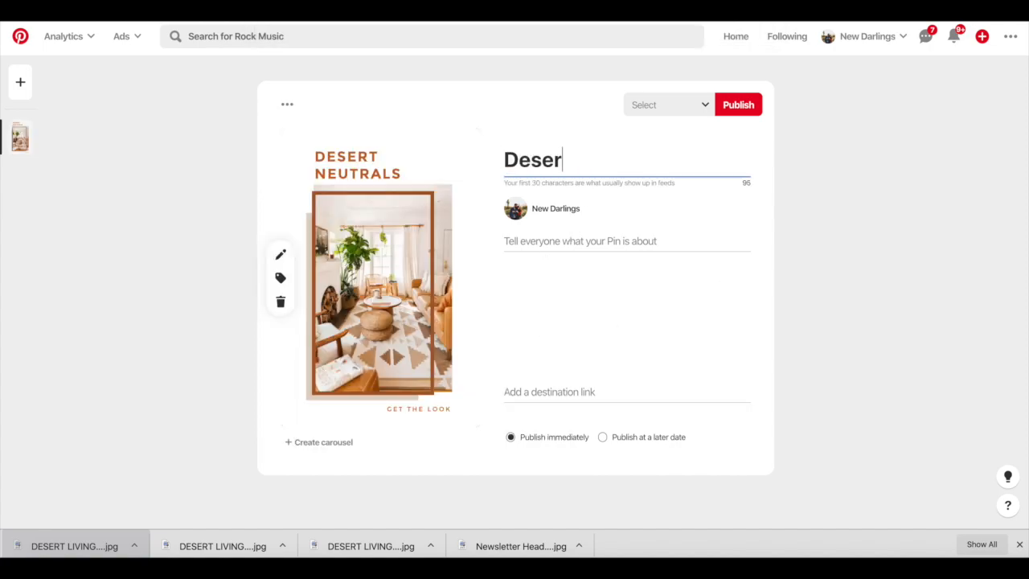
text(t Neutral Living Room Ideas)
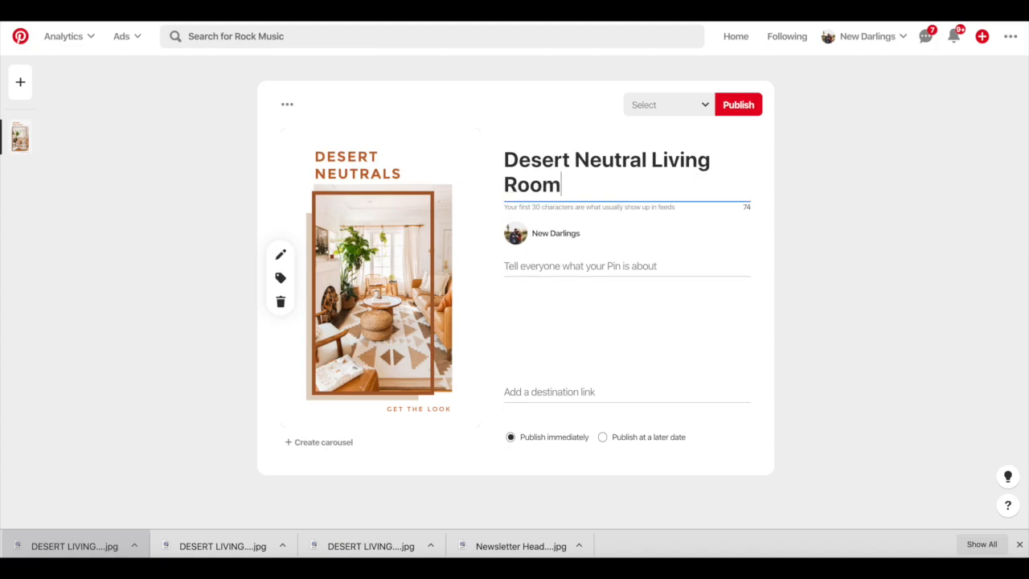
- Describe the Pin as "Earth toned living room inspired by desert neutrals on NewDarlings." and paste the destination link
click(593, 266)
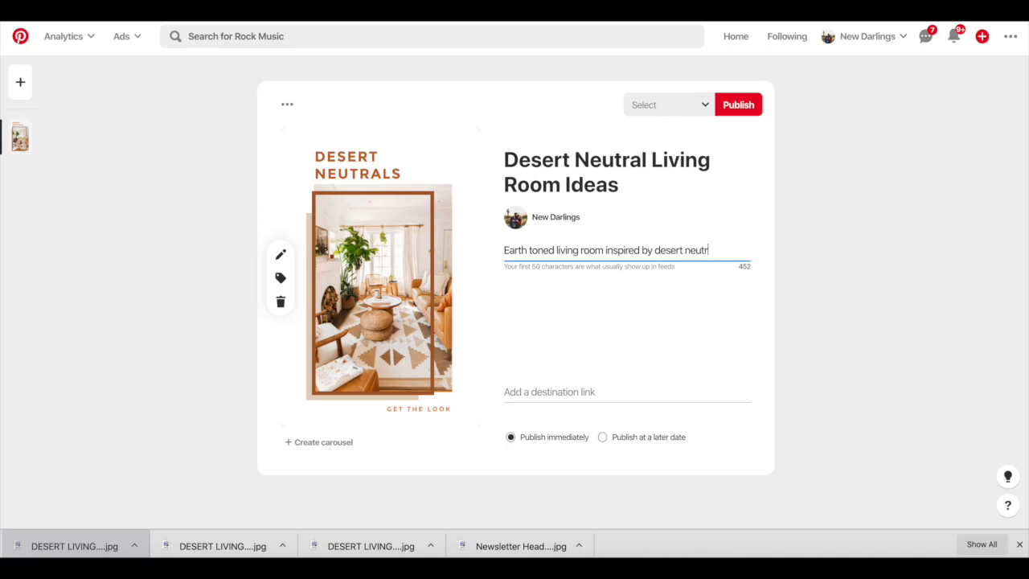
text(n NewDarlings.com)
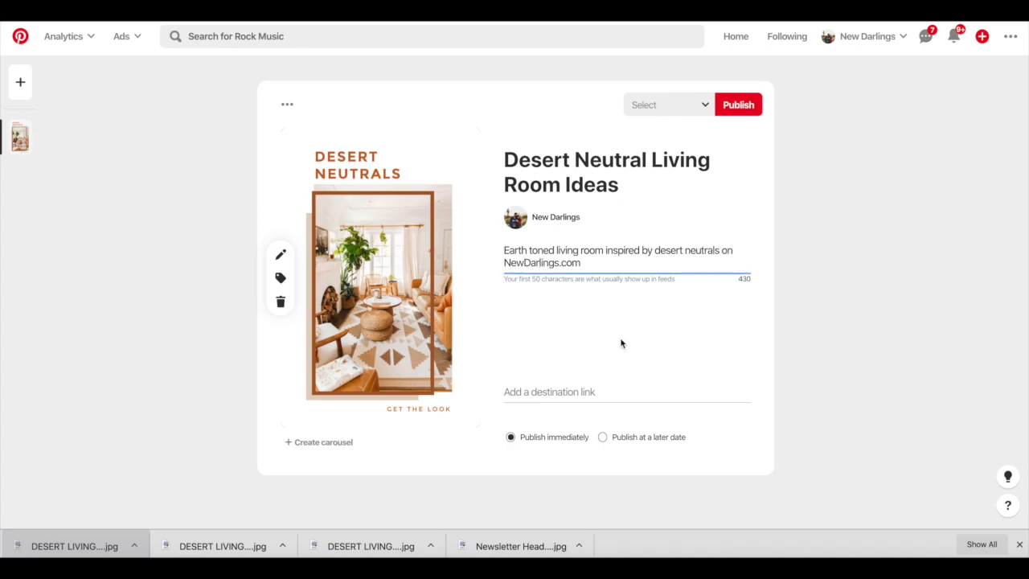
click(563, 393)
text(https://newdarlings.com/2019/10/neutral-living-room-update/)
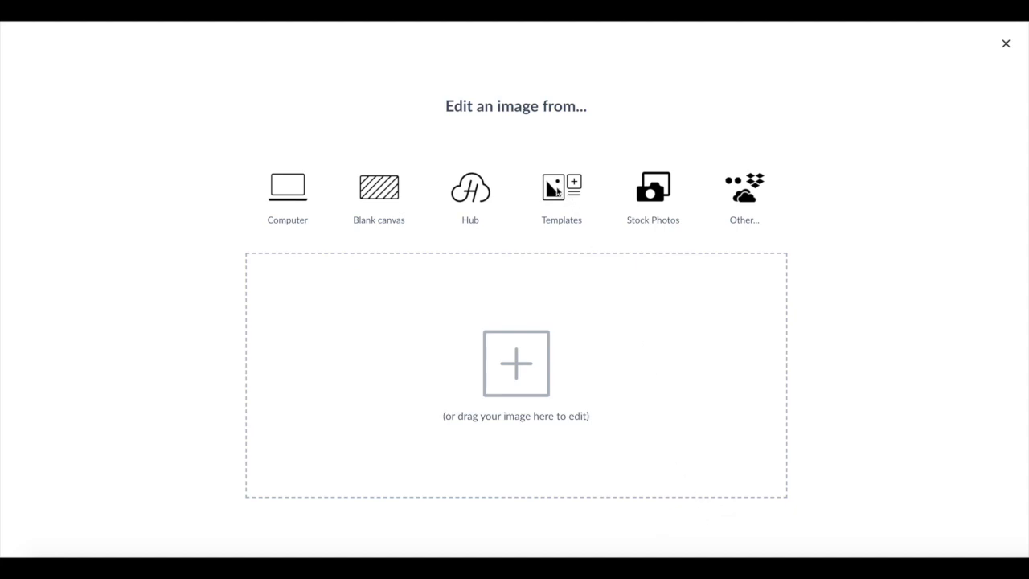
- Create a new design from the New Arrivals This Month email header template, named Newsletter Header
click(569, 191)
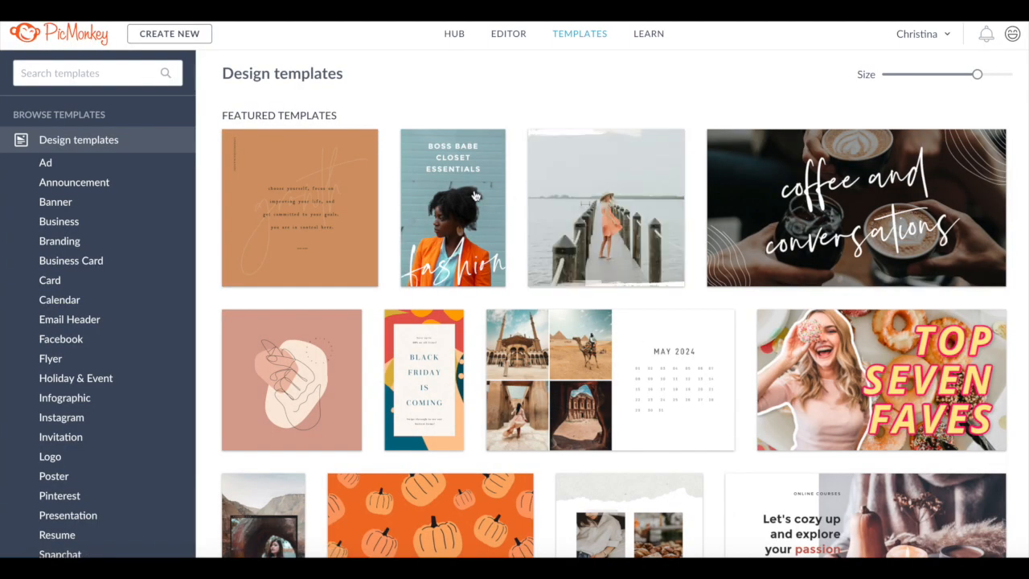
click(90, 319)
scroll(815, 314, down, 15)
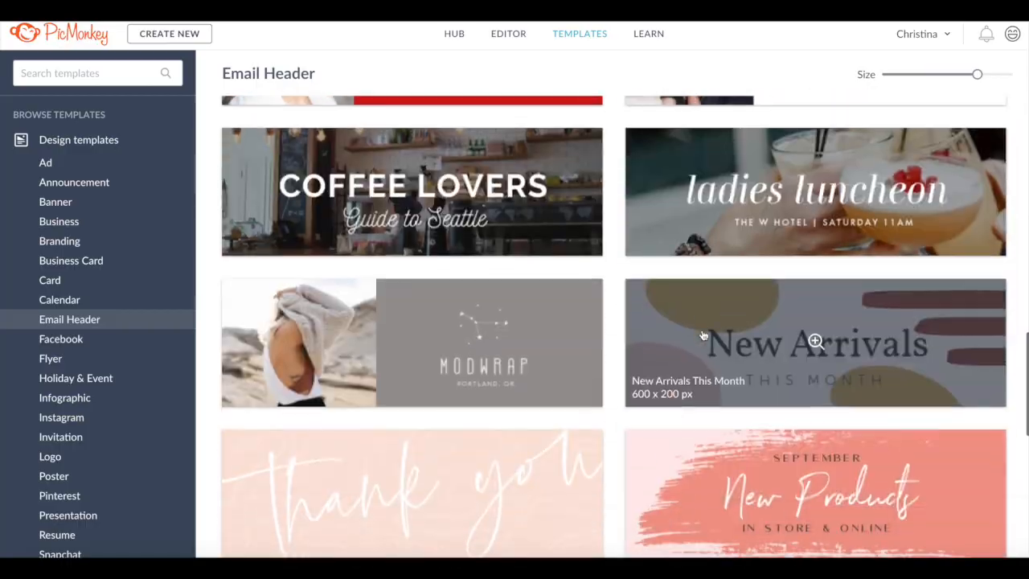
click(744, 346)
click(630, 327)
key(ctrl+a)
text(New)
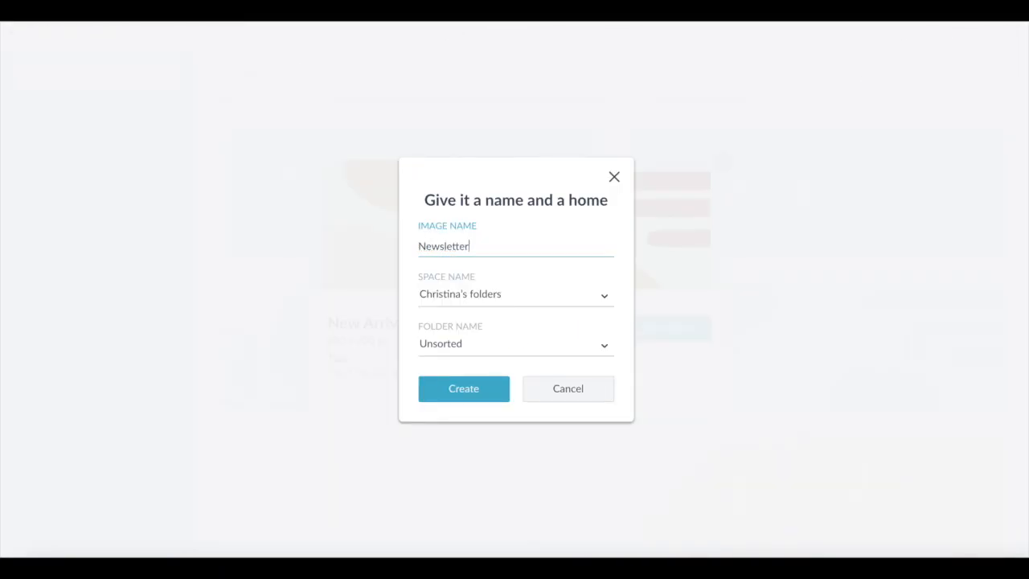
click(496, 393)
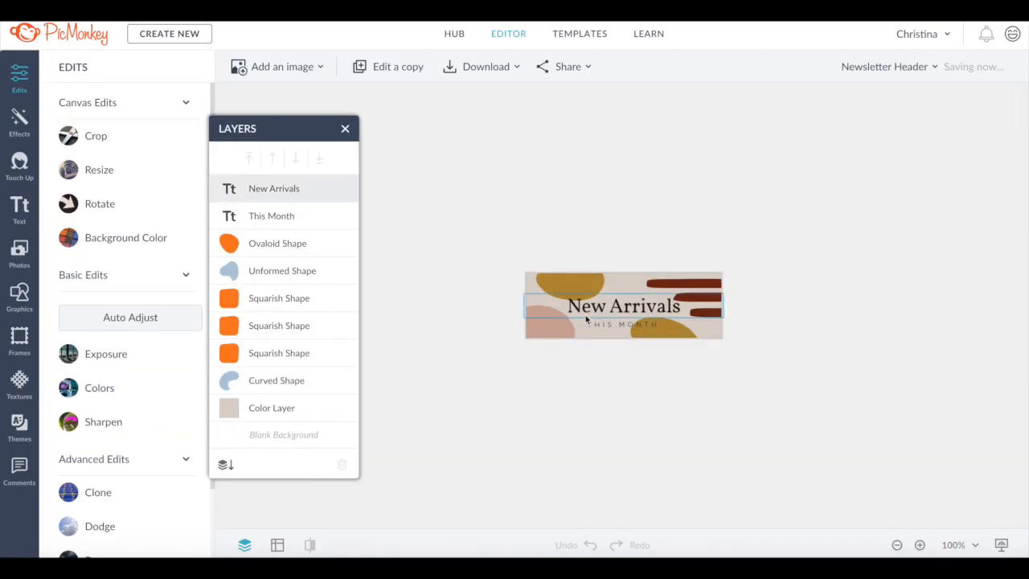
- Replace the New Arrivals headline with ON THE BLOG in Montserrat at size 73
click(920, 545)
click(920, 545)
click(919, 545)
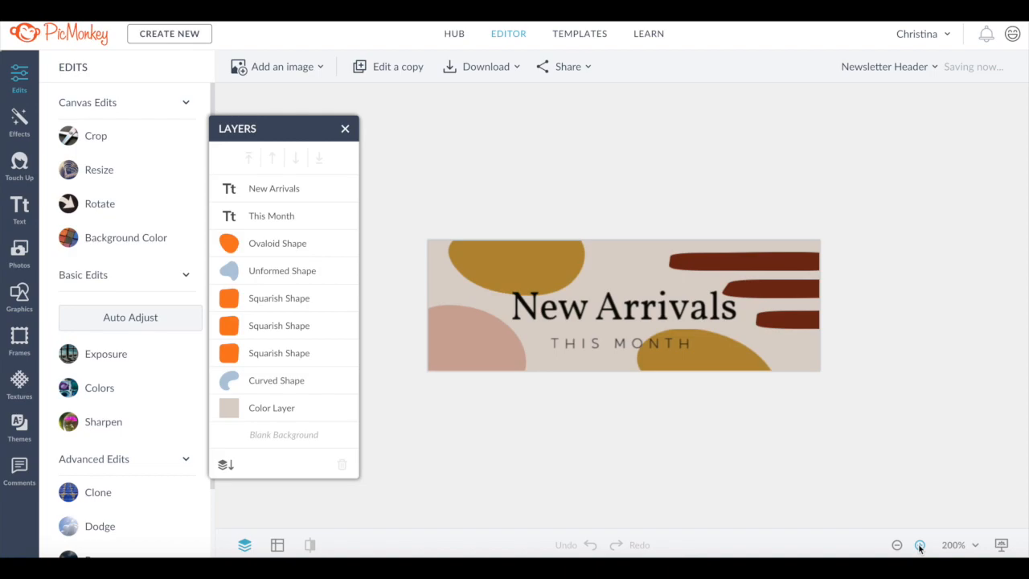
click(919, 545)
click(602, 312)
click(680, 310)
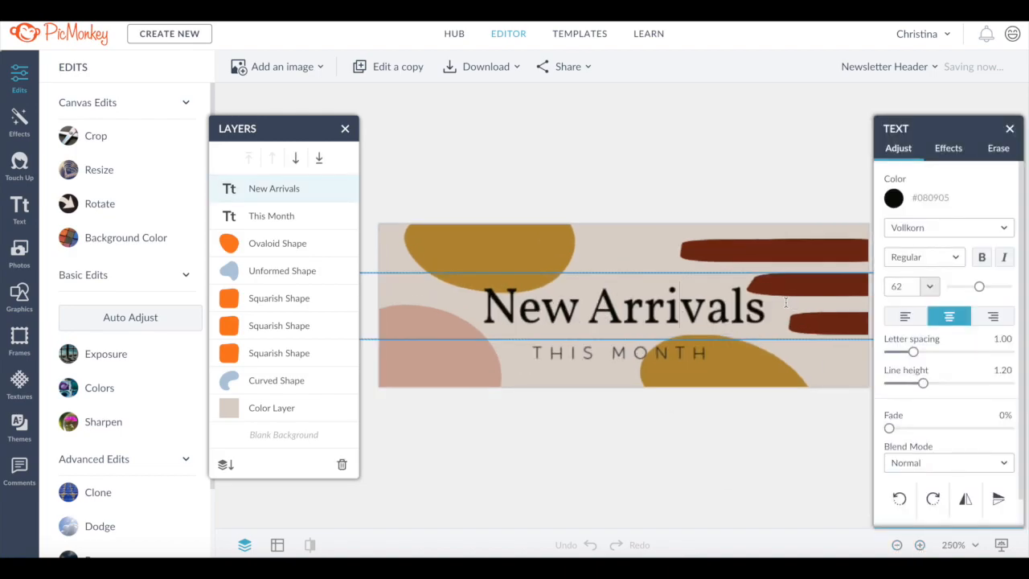
key(ctrl+a)
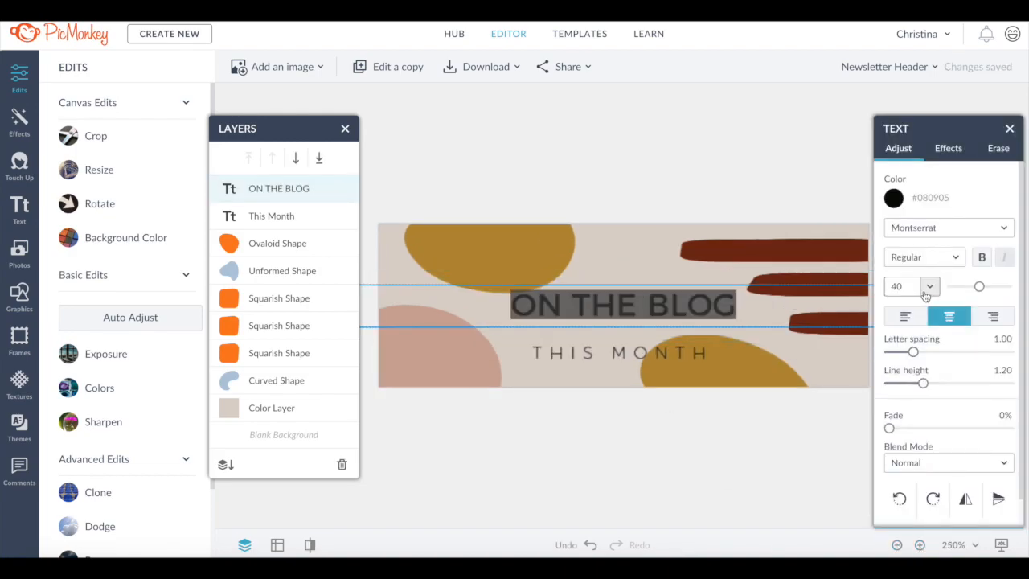
click(930, 286)
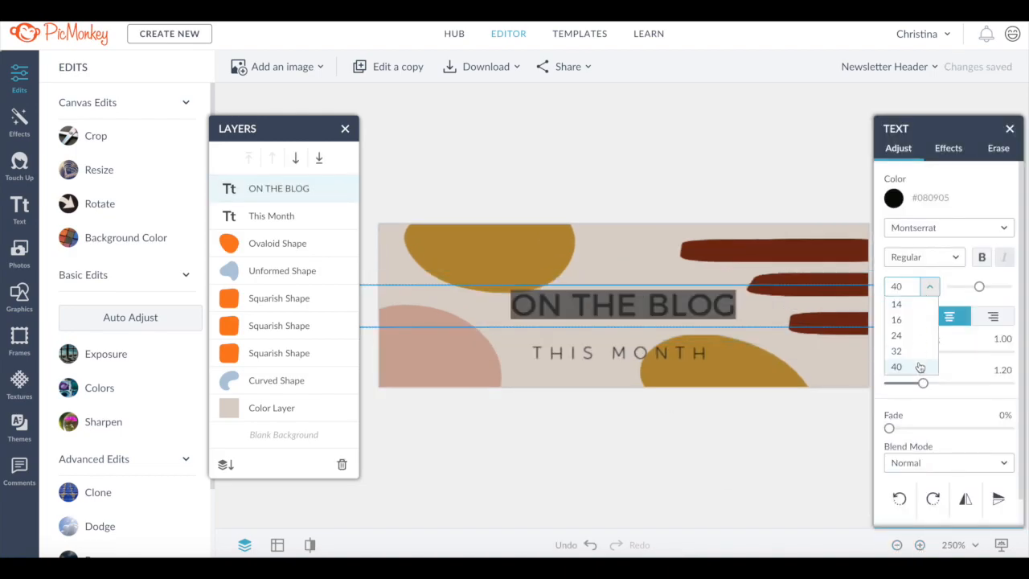
click(907, 336)
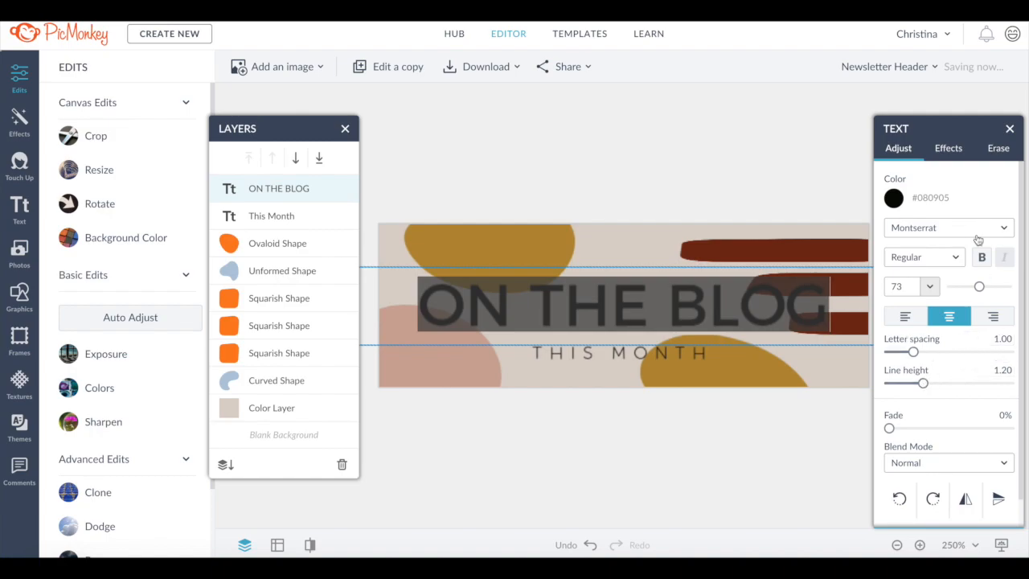
- Recolor the ON THE BLOG headline brown (#a75e2e)
click(894, 199)
click(937, 512)
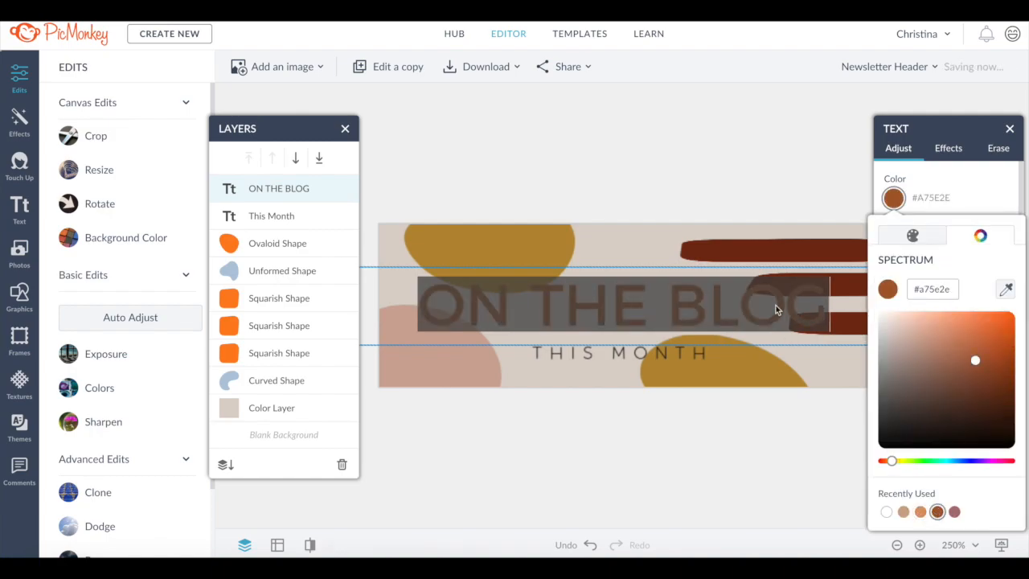
click(778, 306)
- Change the THIS MONTH subtitle text to "this week"
click(668, 351)
triple_click(689, 353)
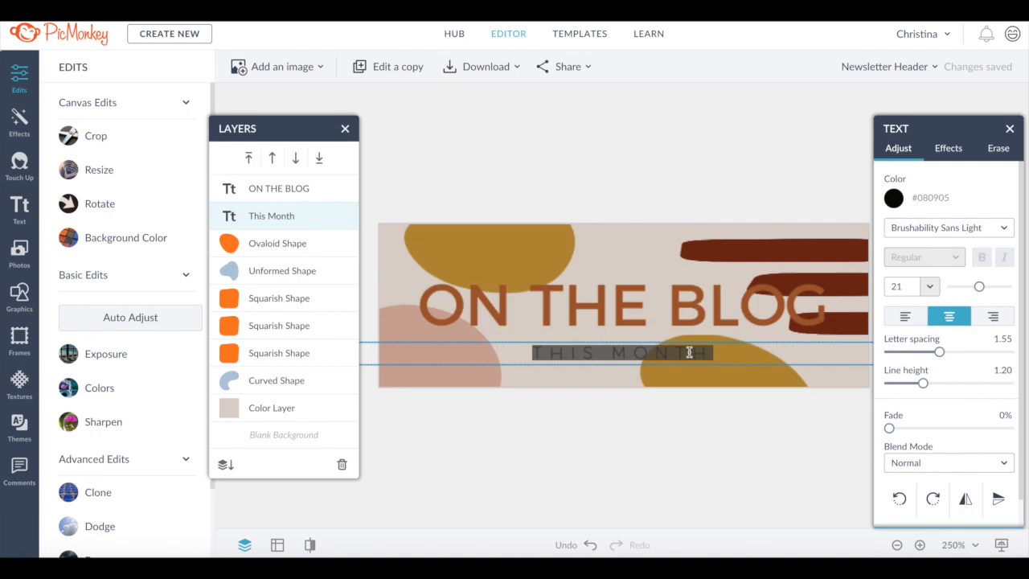
text(Tisis week)
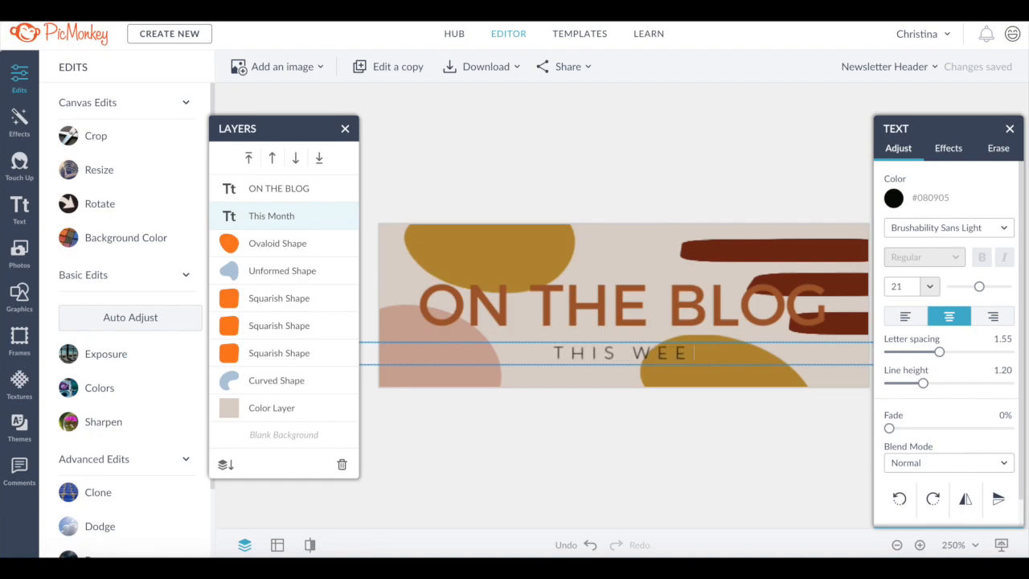
- Set the subtitle's font to FOREST CAMP and its size to 46
key(ctrl+a)
click(961, 231)
click(960, 272)
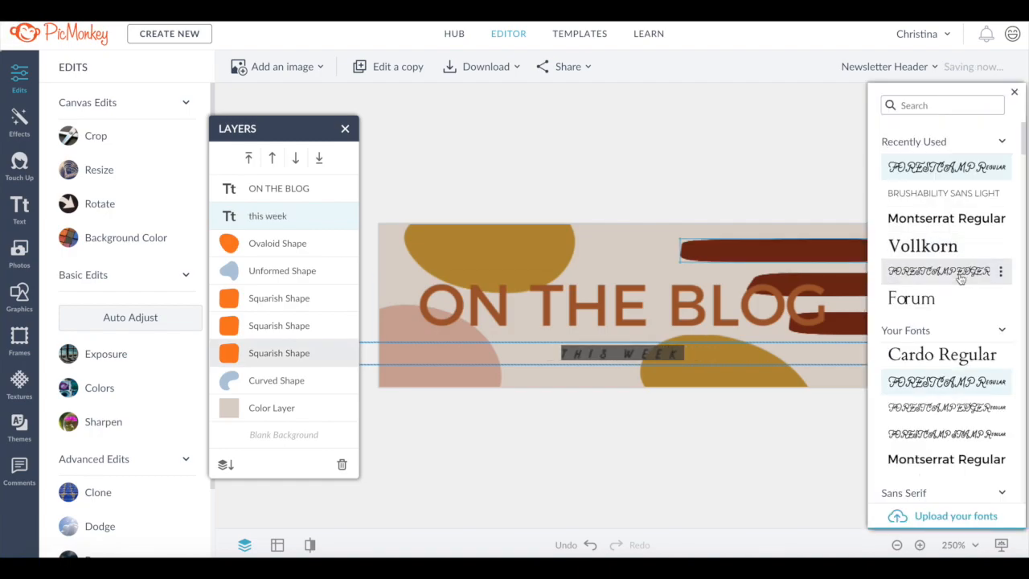
click(1015, 93)
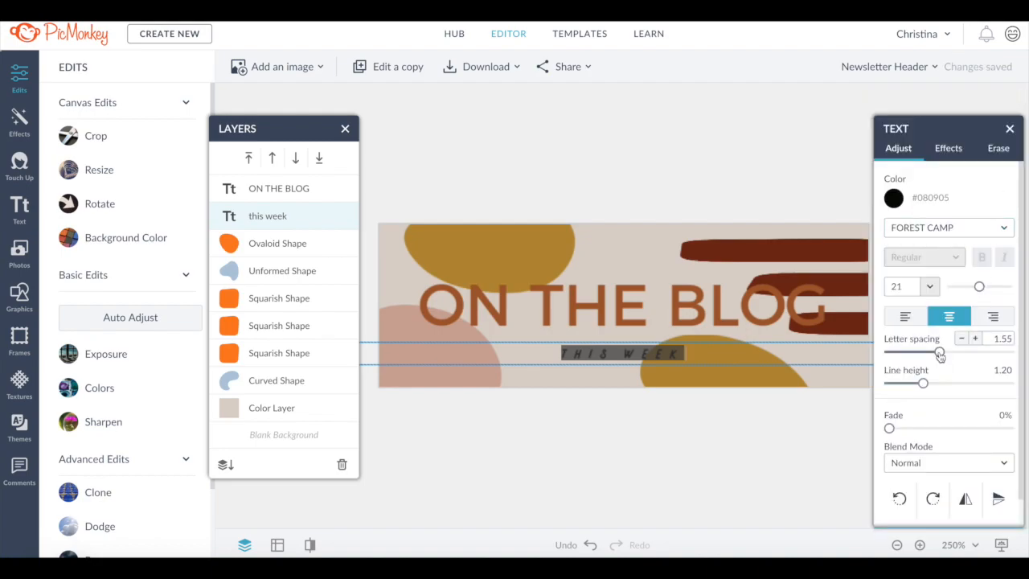
drag(980, 291, 995, 287)
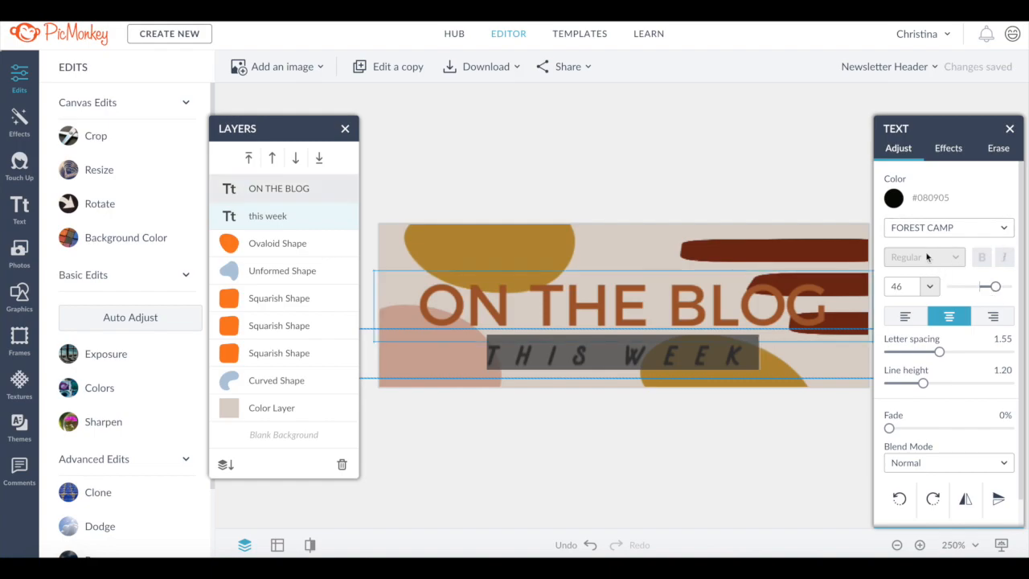
- Recolor the THIS WEEK subtitle tan (#CCA789)
click(749, 354)
key(super+a)
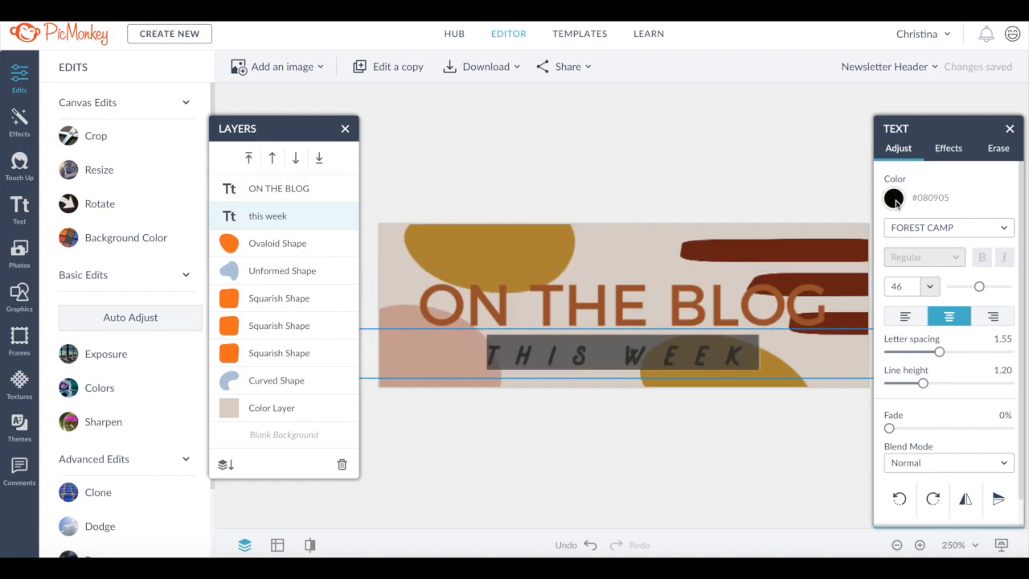
click(894, 199)
click(921, 512)
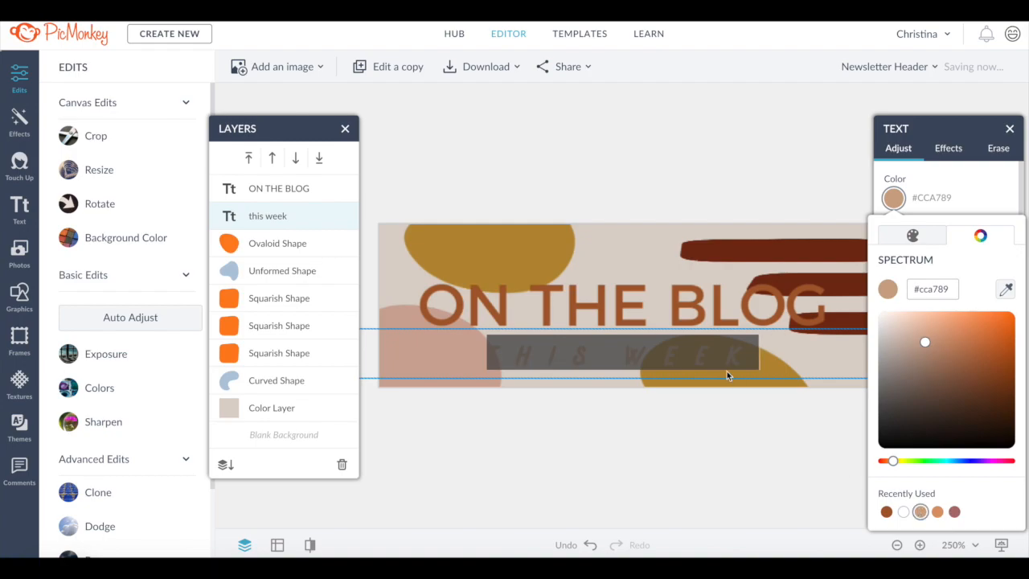
- Recolor the THIS WEEK subtitle brown (#A75E2E)
click(761, 356)
key(super+a)
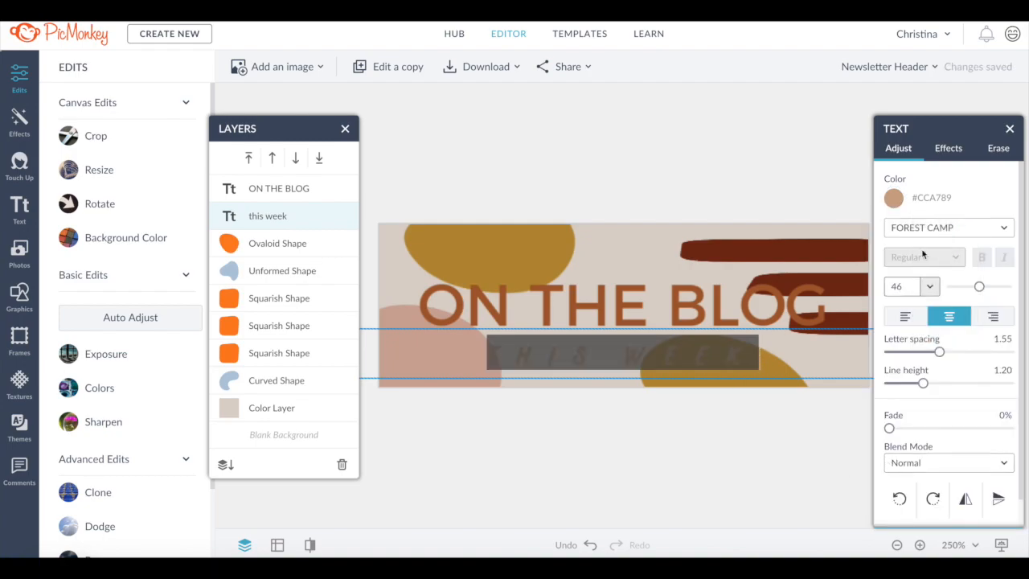
click(892, 199)
click(903, 512)
click(715, 359)
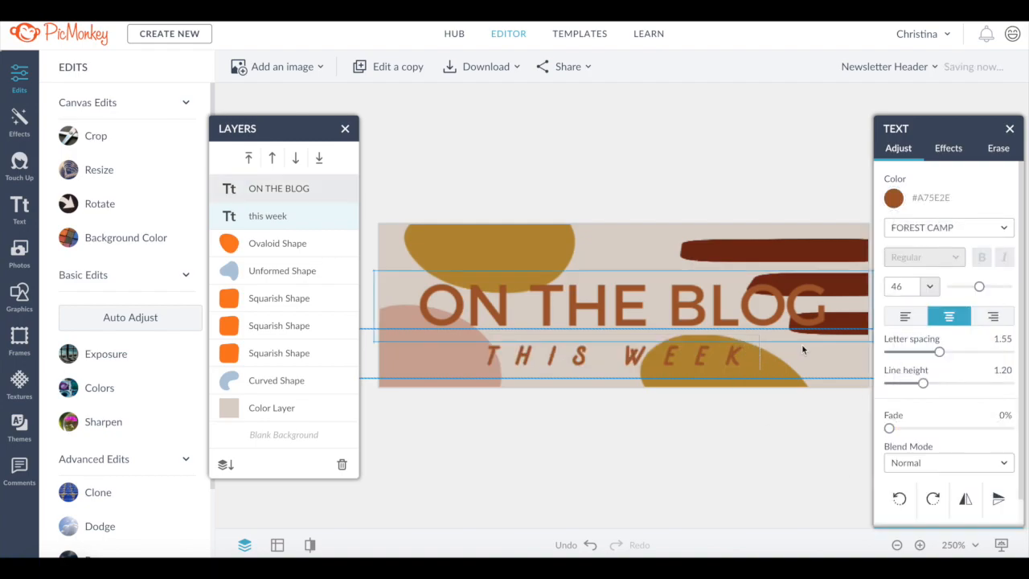
- Set the subtitle's font to Montserrat Regular at size 24
click(949, 228)
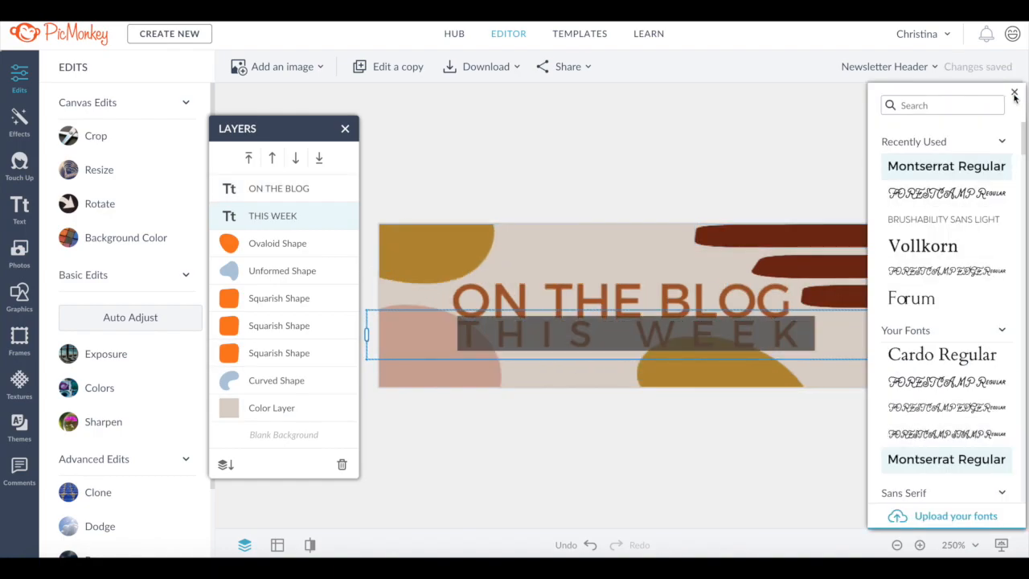
click(946, 459)
click(929, 286)
click(900, 300)
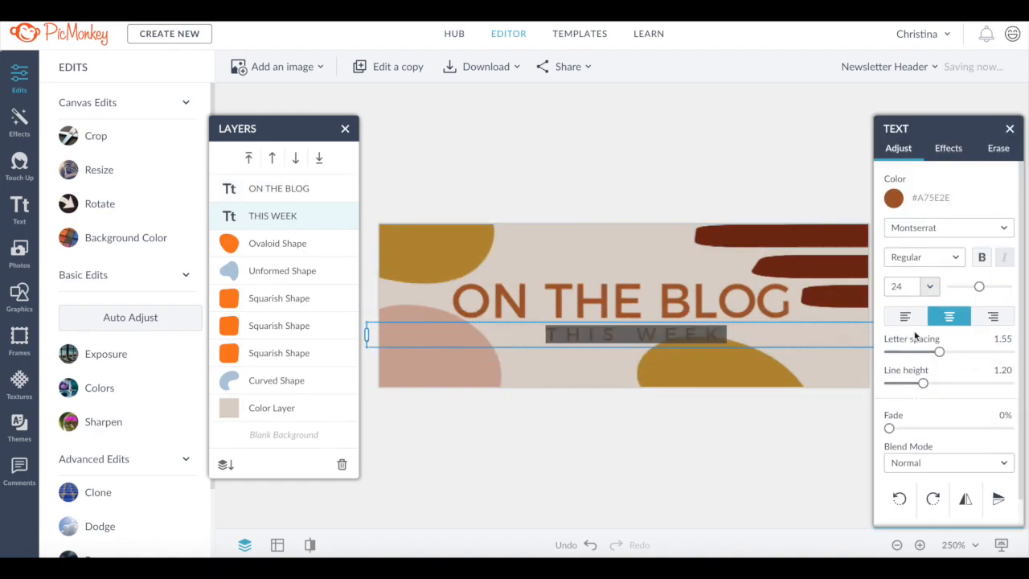
- Recolor the bottom-left rounded shape tan
click(450, 346)
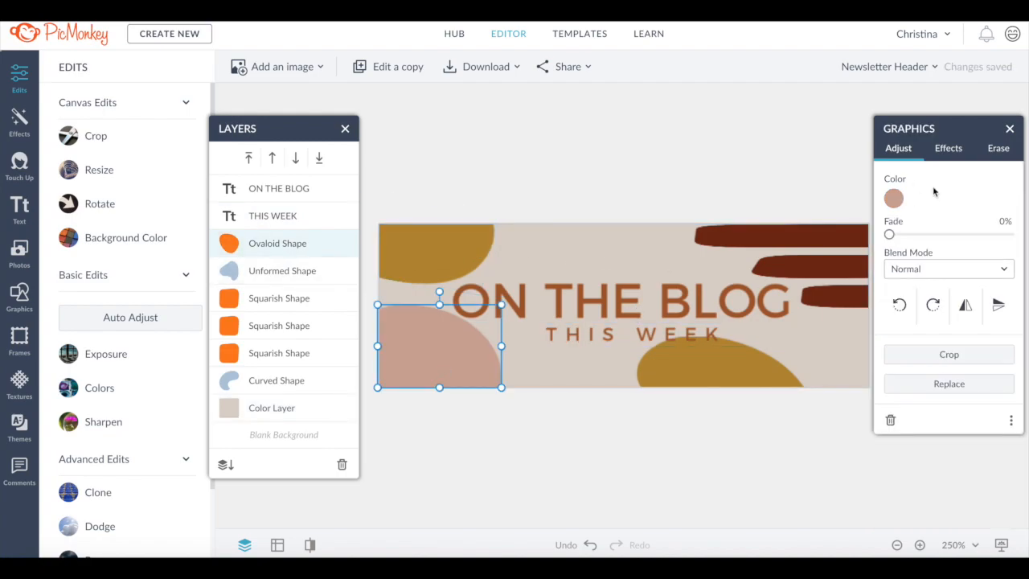
click(893, 198)
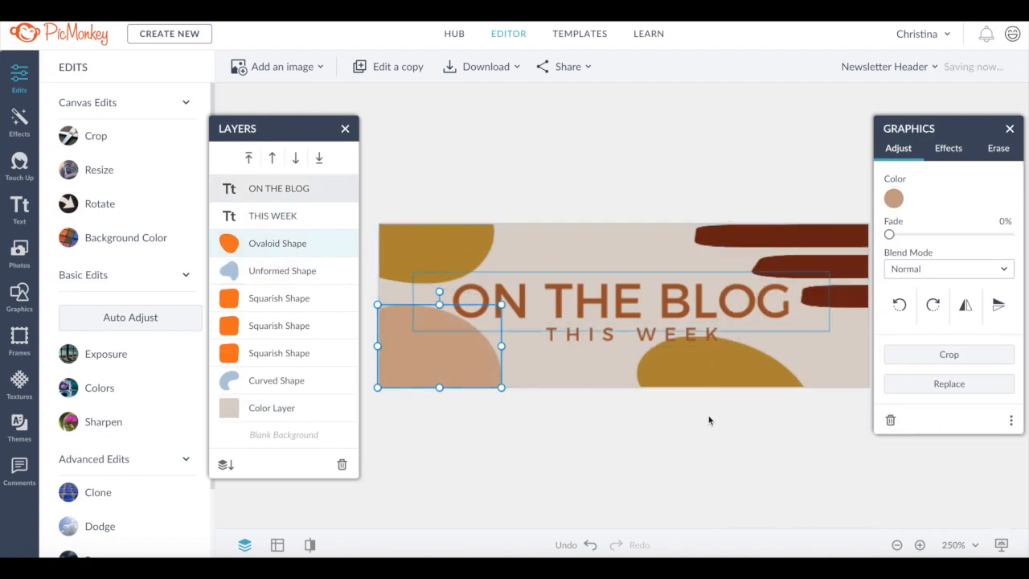
- Recolor the top-left shape brown (#a75e2e)
click(470, 277)
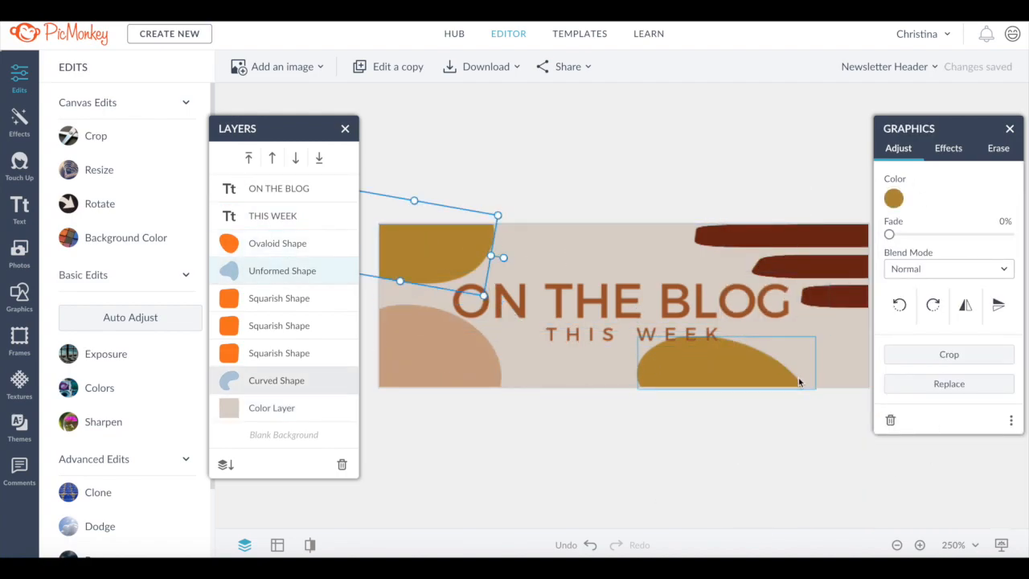
click(893, 198)
click(755, 504)
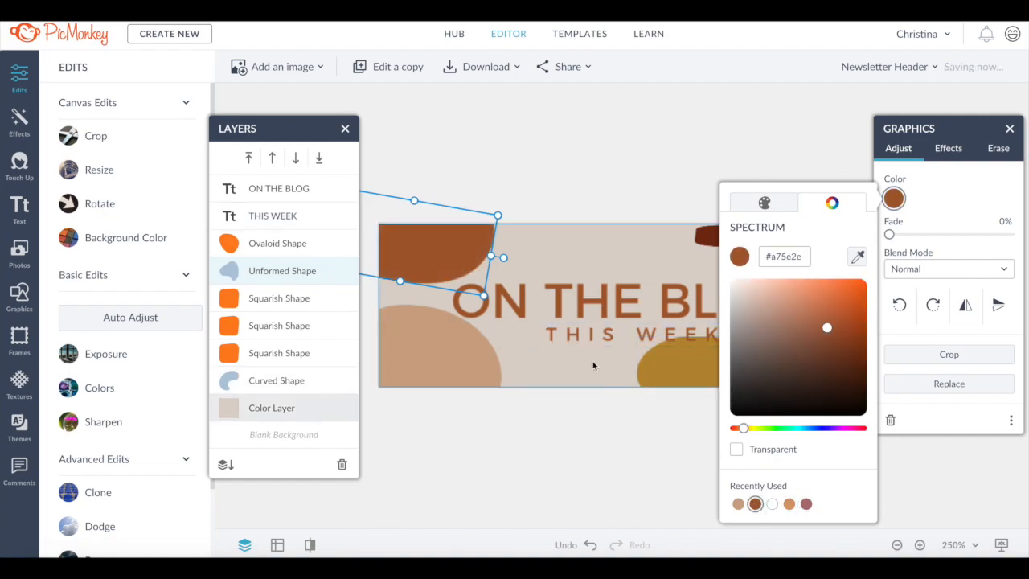
- Recolor the three horizontal bar shapes on the right tan (#cca789)
click(707, 236)
click(893, 198)
click(754, 504)
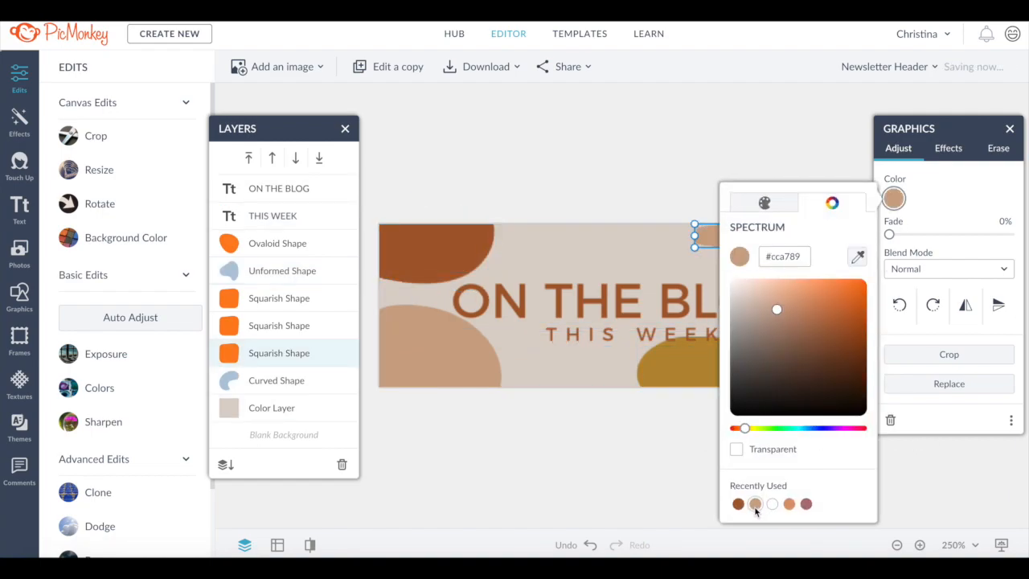
click(804, 276)
click(893, 198)
click(738, 504)
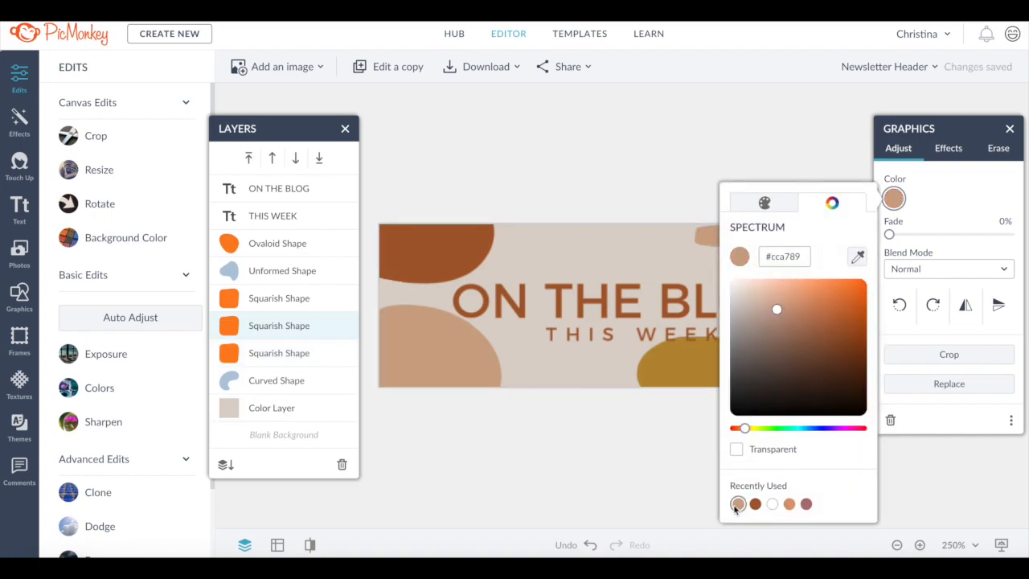
click(804, 287)
click(893, 199)
click(754, 503)
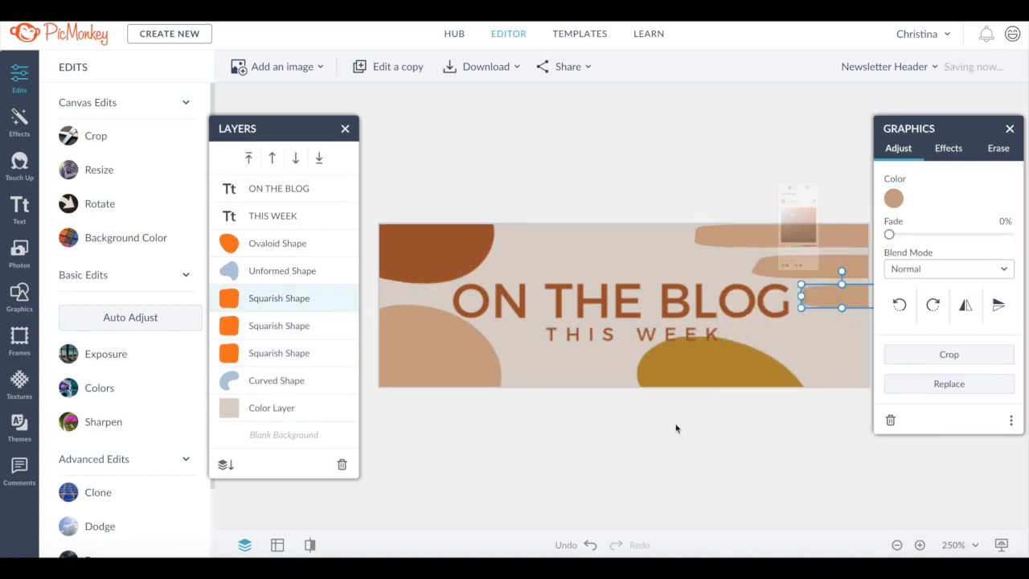
click(820, 473)
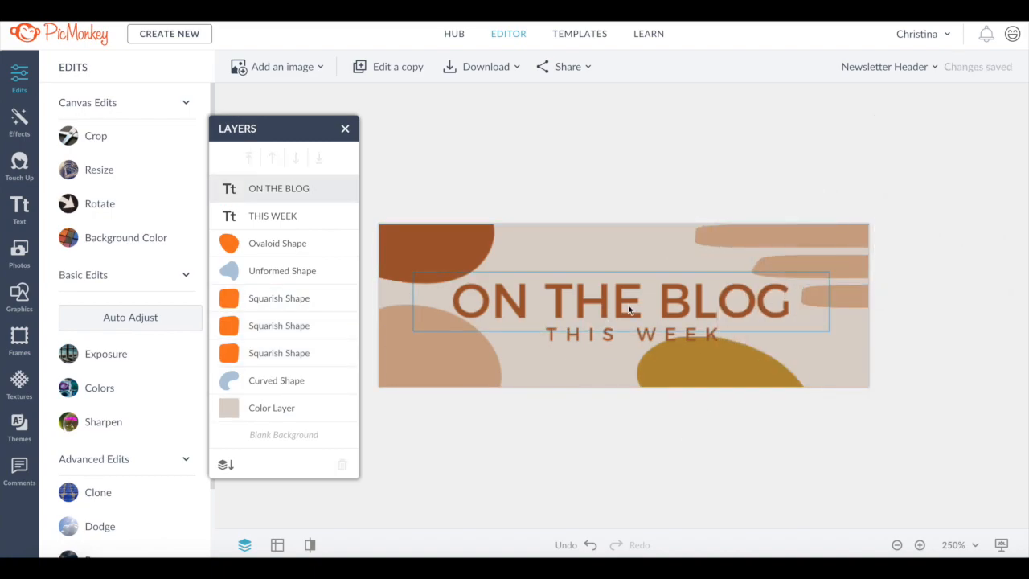
- Recolor the ON THE BLOG headline with a recently used swatch
click(627, 299)
click(893, 198)
click(954, 512)
click(920, 513)
- Reposition the decorative shapes around the header text
drag(828, 237, 828, 248)
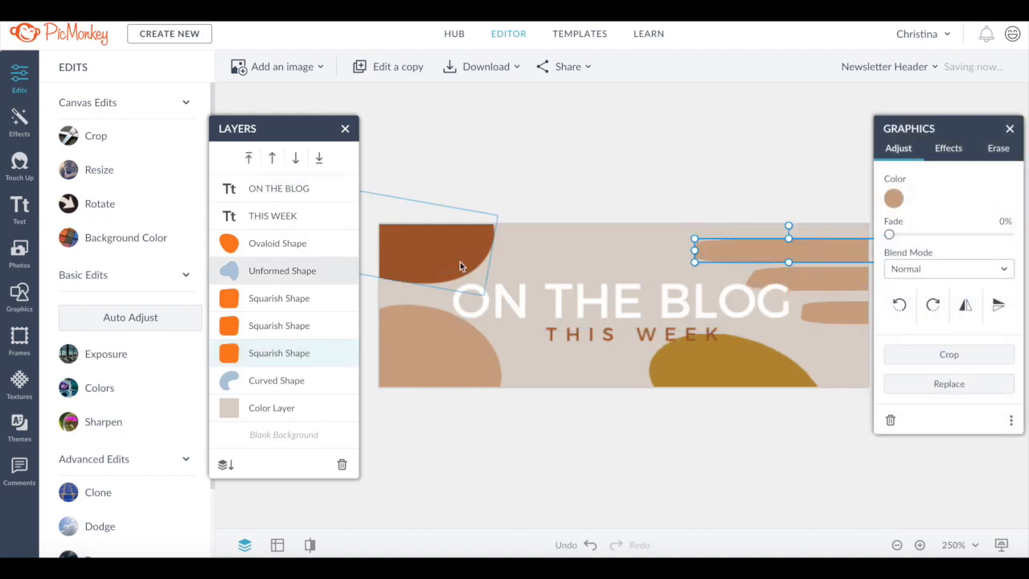
drag(459, 262, 535, 268)
drag(428, 203, 404, 183)
drag(501, 255, 479, 250)
click(589, 462)
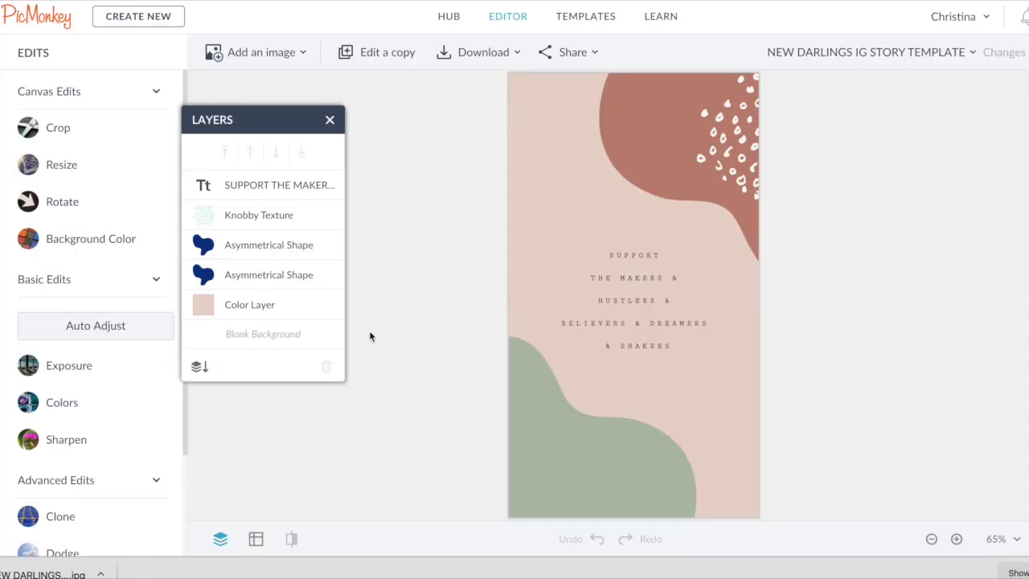
- In the story template, recolor the top blob brown and the bottom blob gold
click(684, 167)
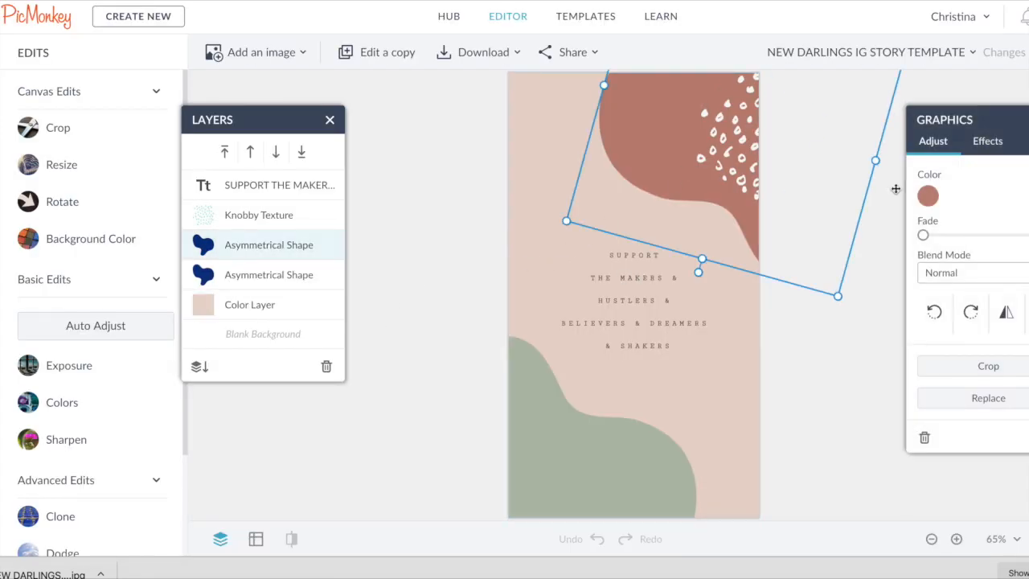
click(928, 197)
click(776, 527)
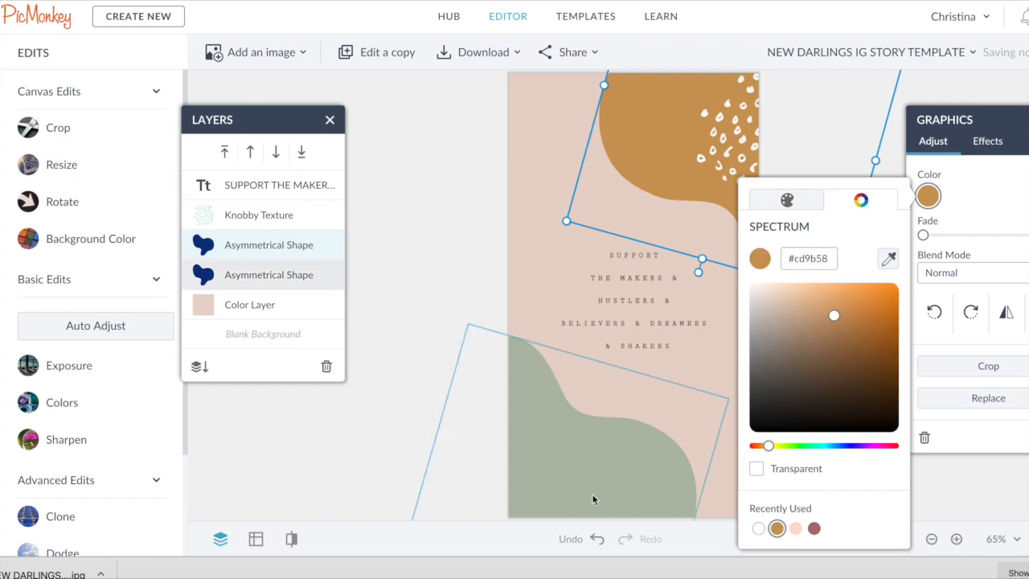
click(928, 196)
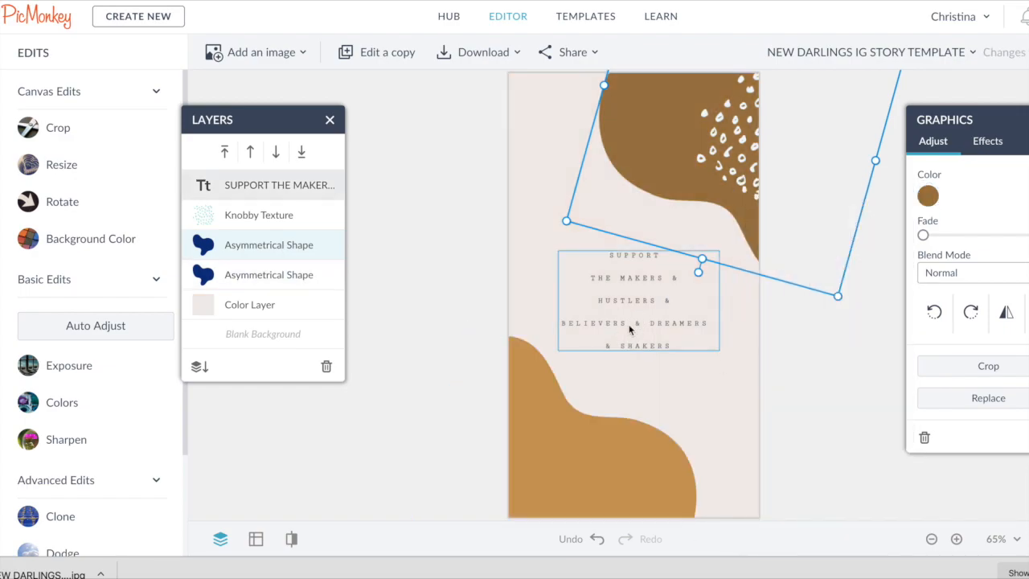
- Delete the SUPPORT THE MAKERS text block
key(Delete)
key(ctrl+z)
key(Delete)
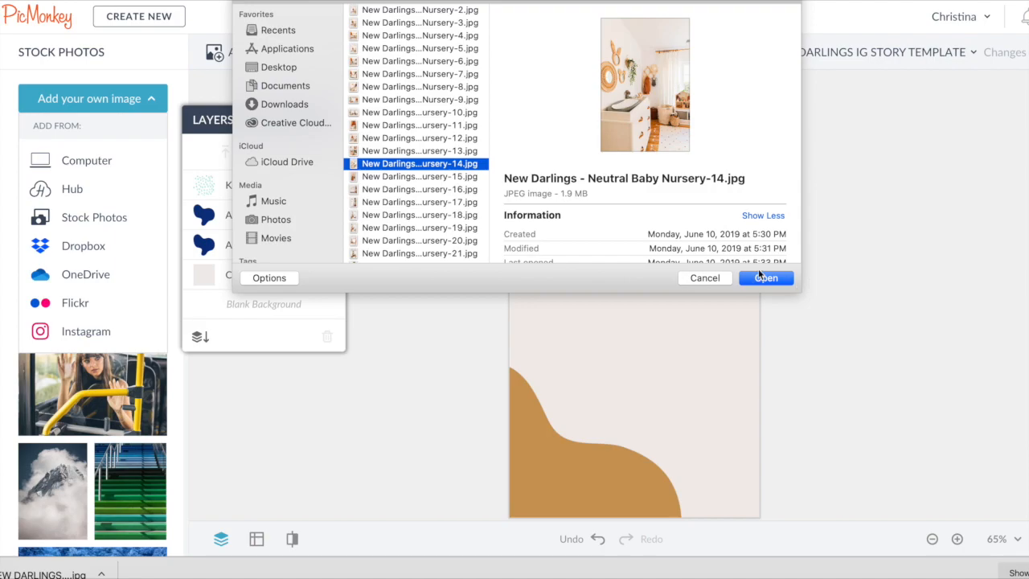
- Add the nursery photo, place it behind the shapes, and resize and position it on the canvas
click(761, 277)
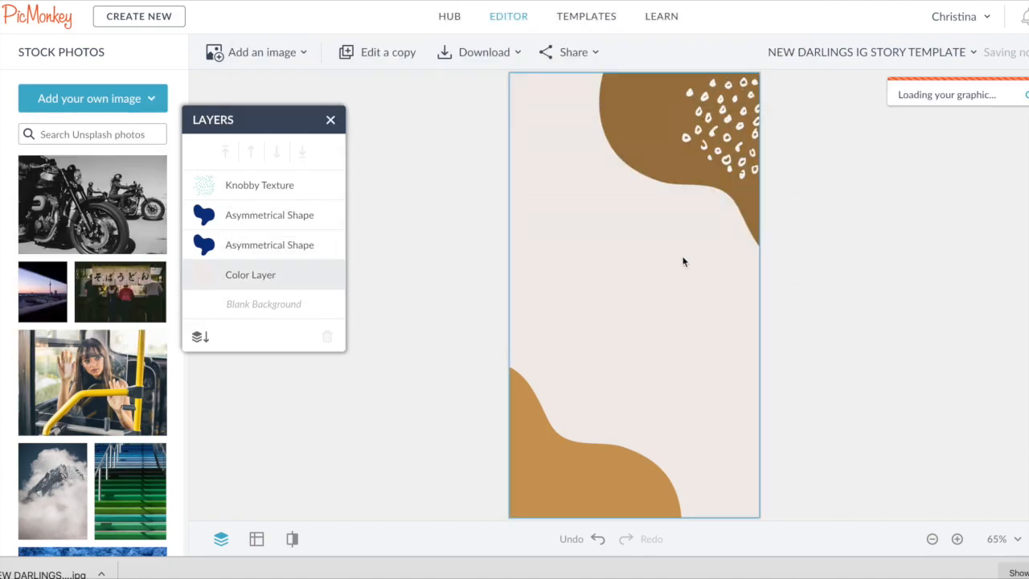
drag(274, 185, 281, 276)
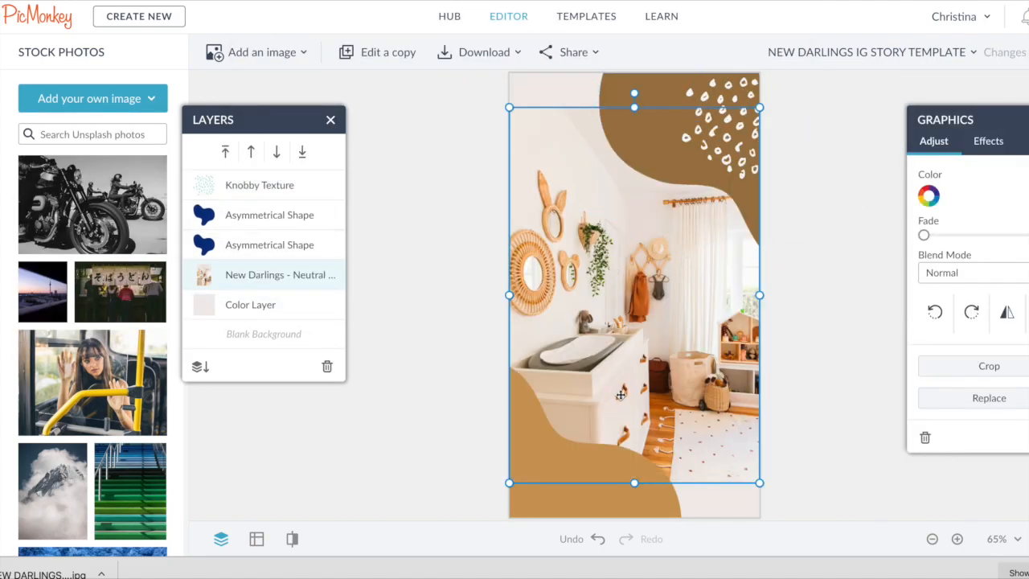
drag(512, 115, 528, 138)
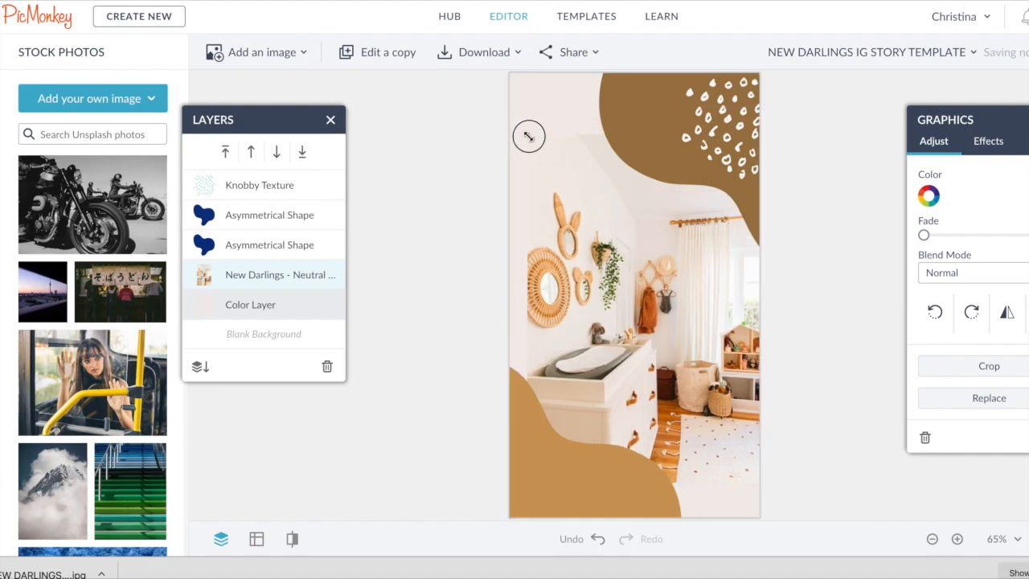
drag(629, 252, 662, 252)
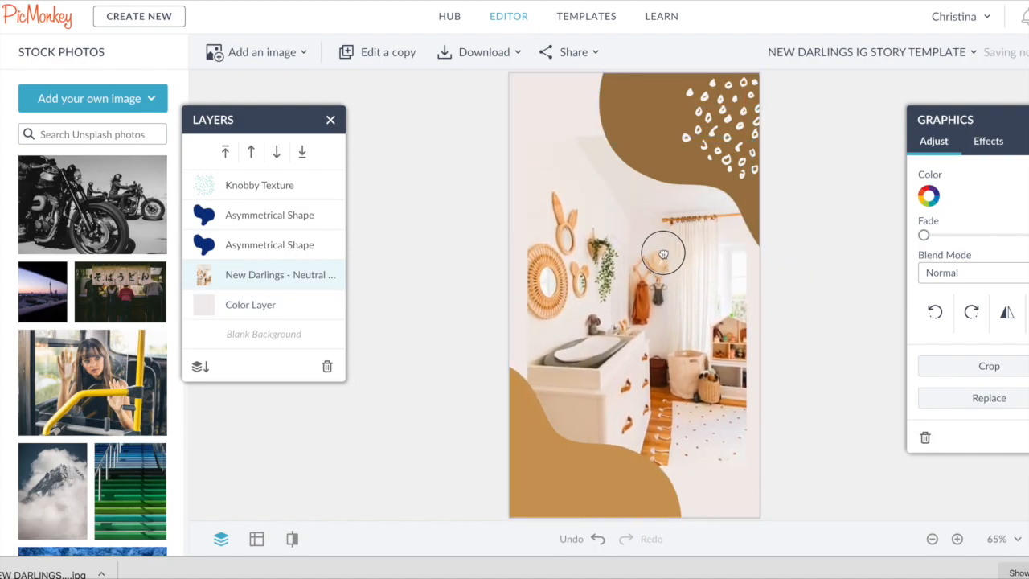
- Move the dotted Knobby Texture slightly upward in the top-right corner
click(608, 481)
click(633, 106)
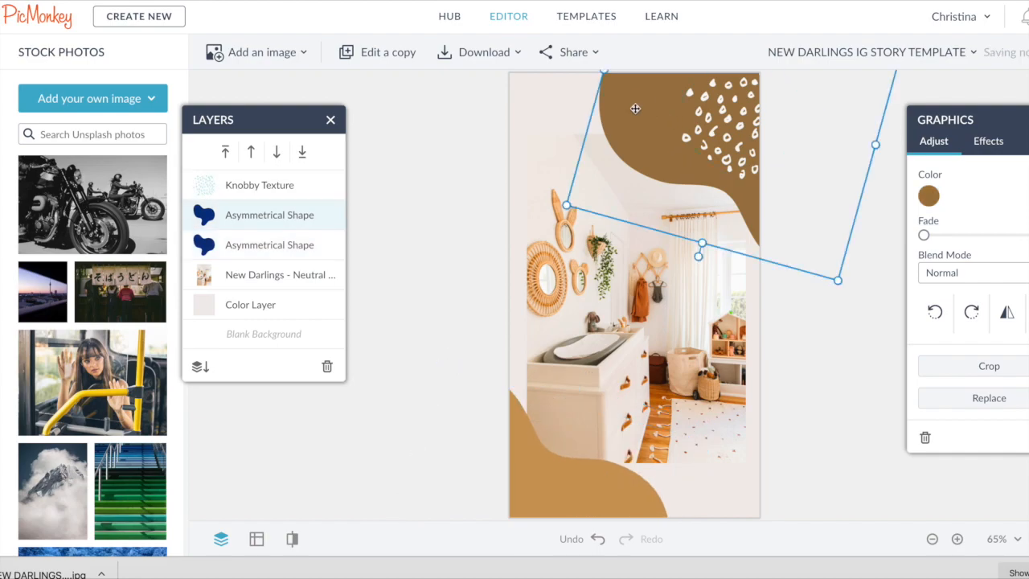
click(732, 133)
drag(732, 133, 725, 113)
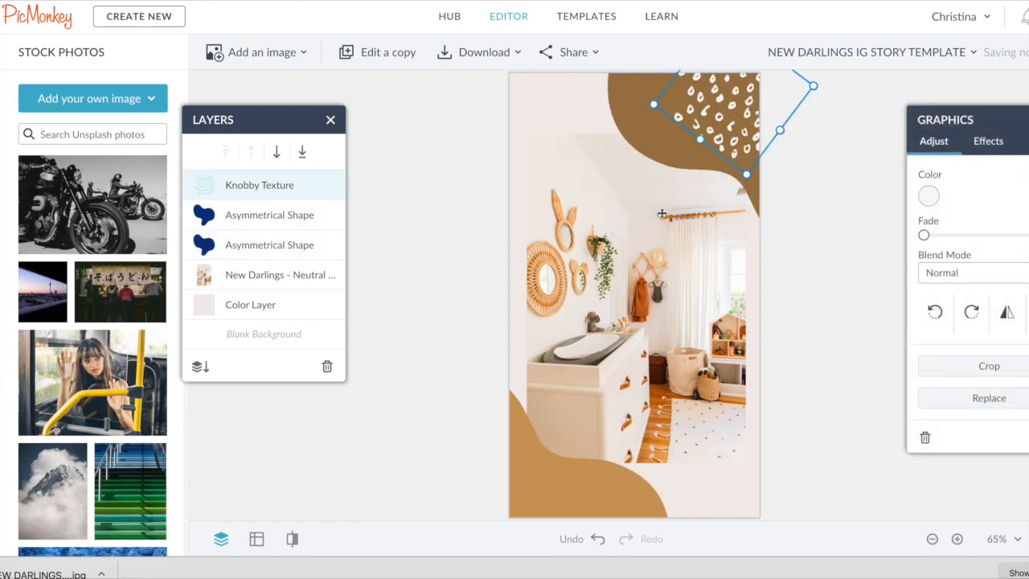
- Add a NEUTRAL NURSERY IDEAS text box and color it brown (#7C531C)
key(t)
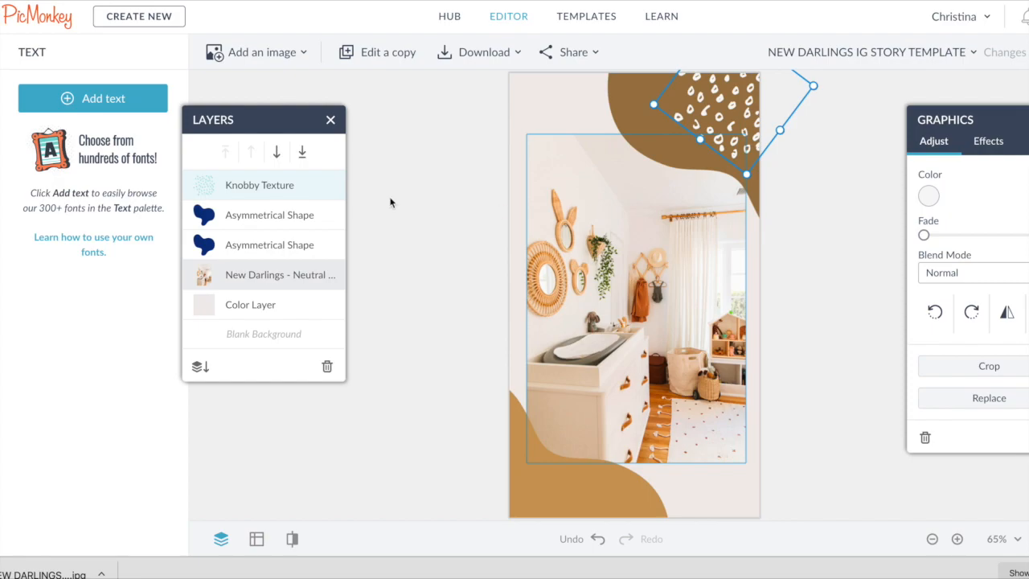
click(92, 98)
click(653, 294)
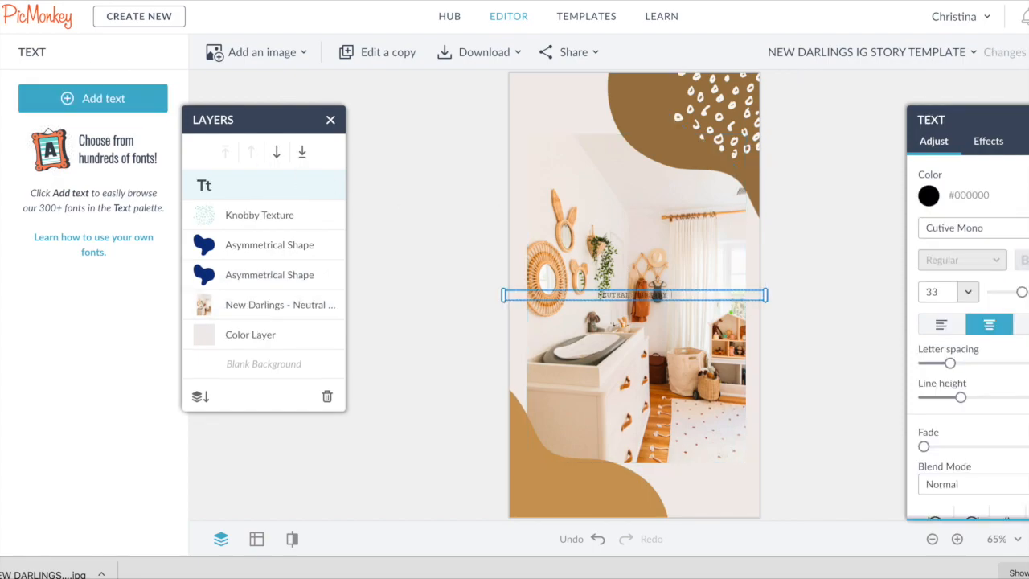
click(929, 197)
click(812, 503)
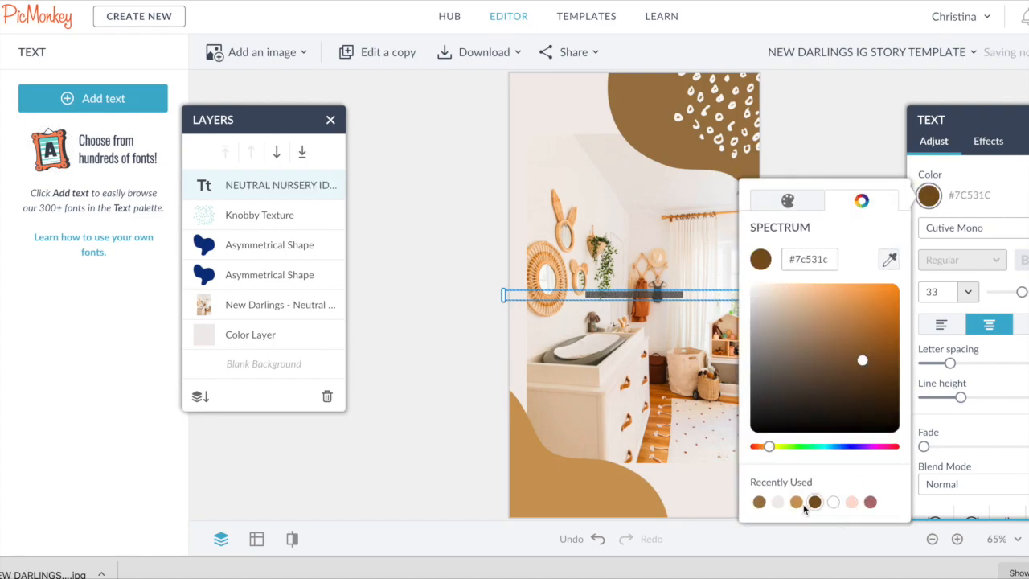
- Set the text's font to Futura Medium and enlarge it to size 117
click(982, 228)
click(983, 227)
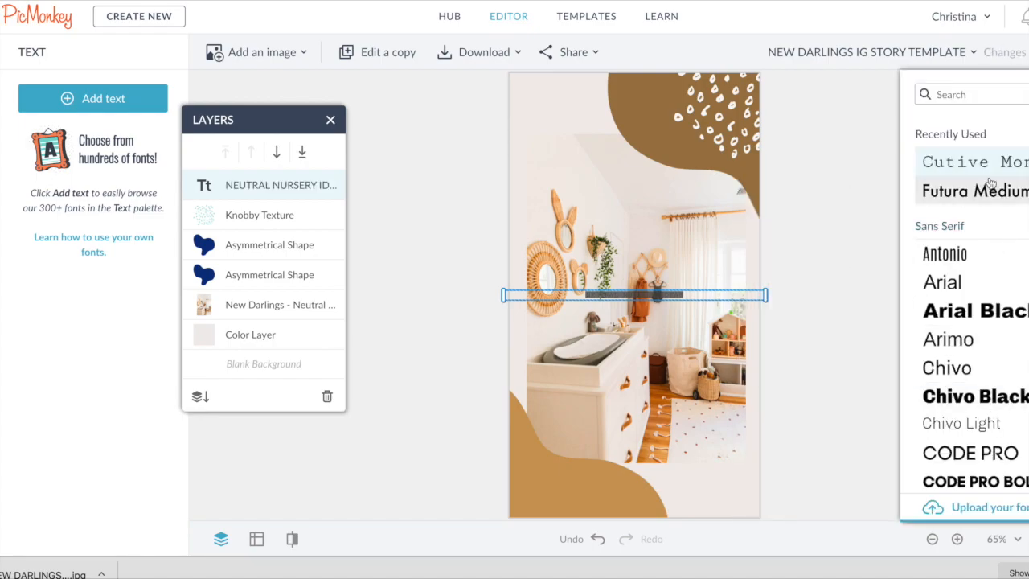
click(1019, 163)
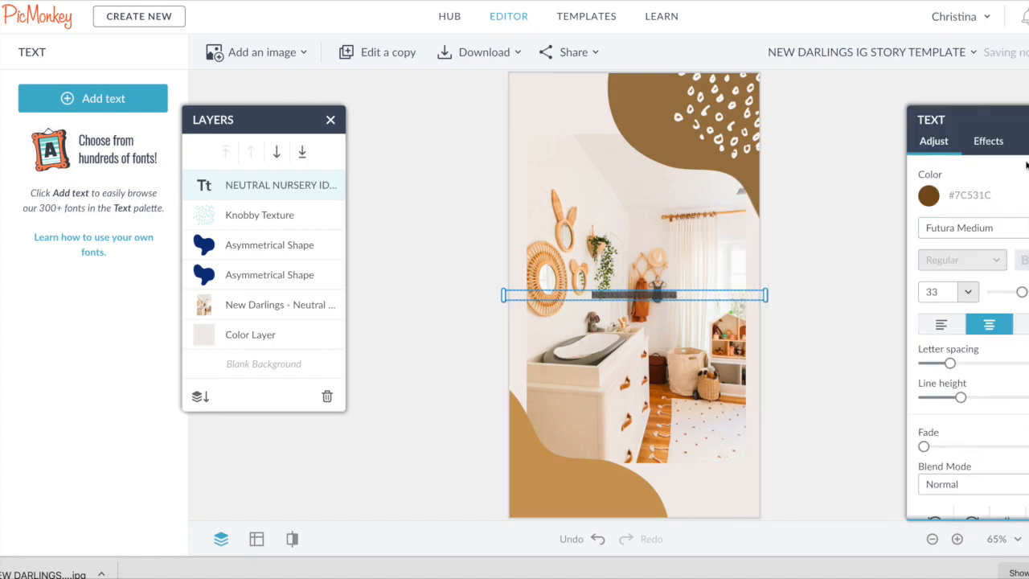
drag(1022, 294, 1027, 292)
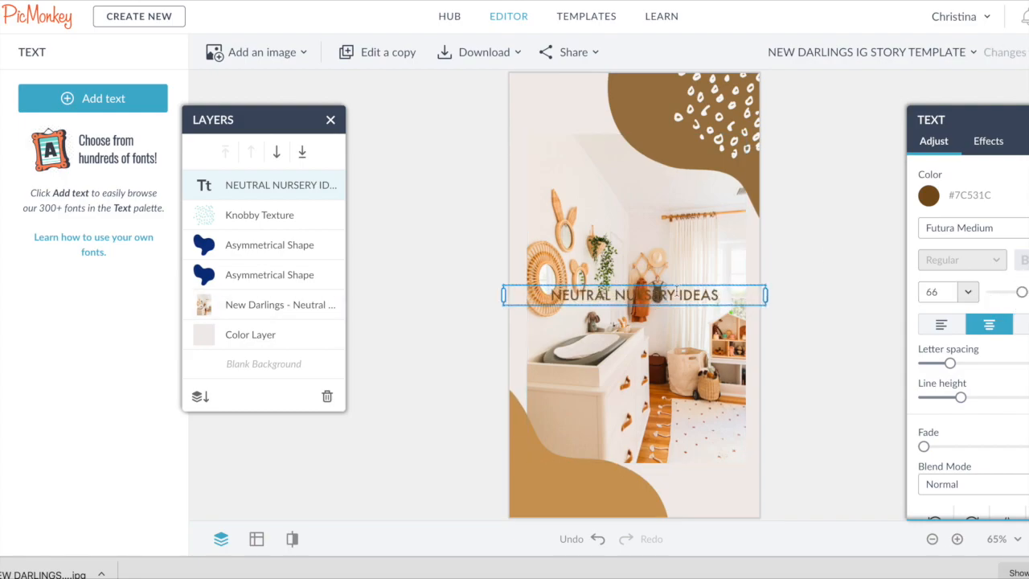
drag(1028, 291, 1027, 291)
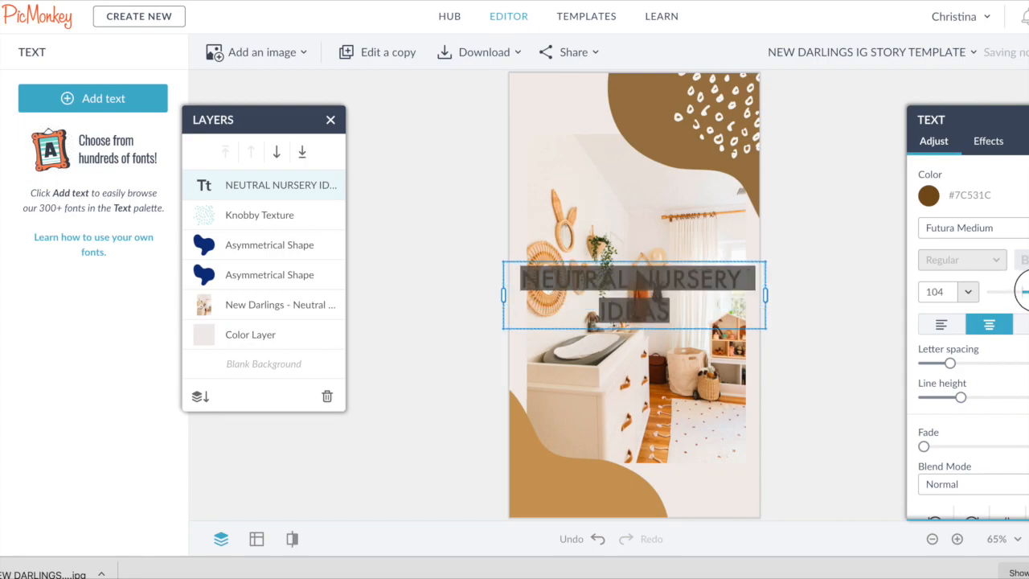
- Break the title into three lines: NEUTRAL, NURSERY, IDEAS
click(641, 294)
key(BackSpace)
key(Return)
click(657, 304)
key(BackSpace)
key(Return)
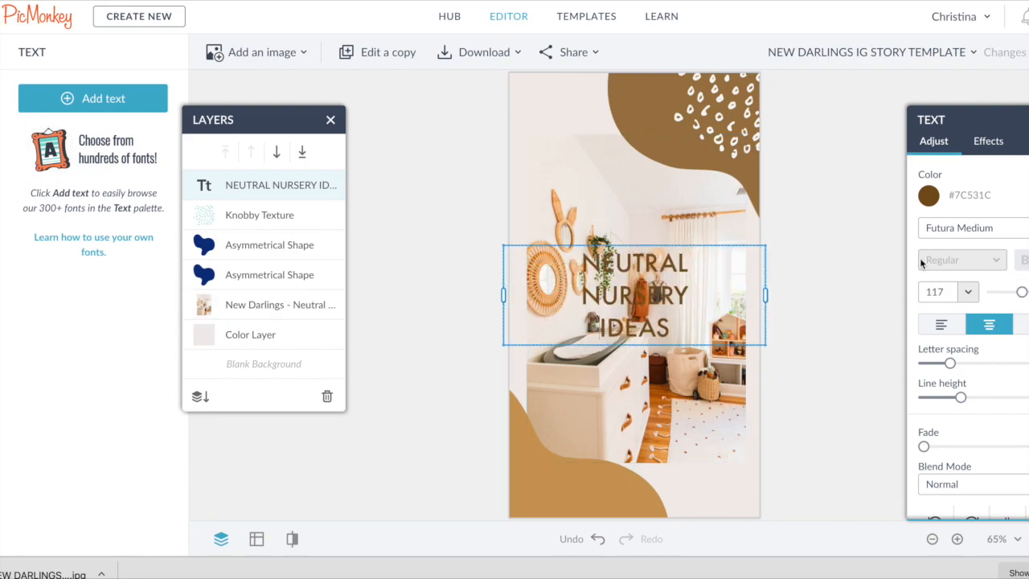
- Left-align the title and move it to the top-left of the story
click(945, 332)
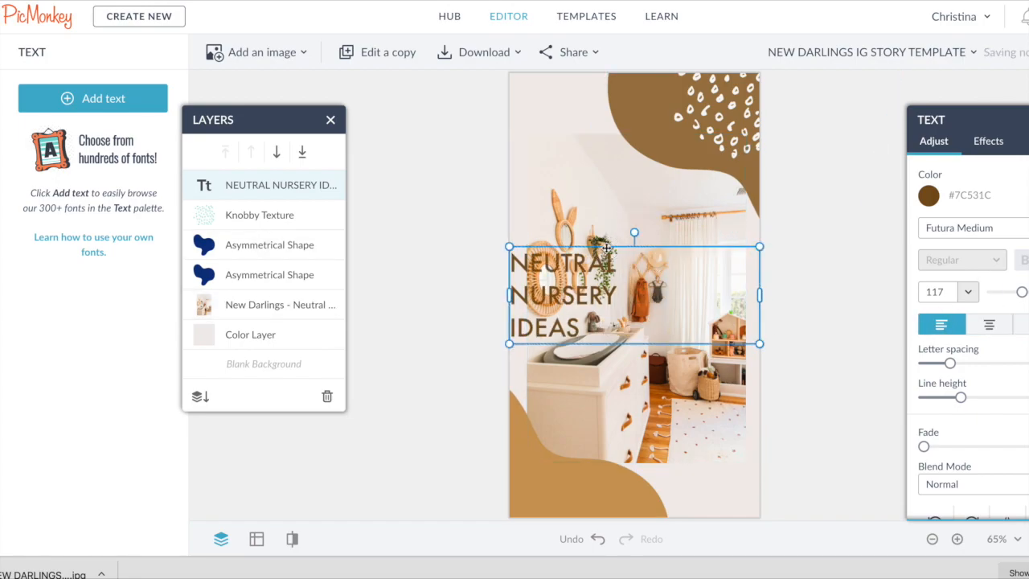
drag(617, 246, 626, 102)
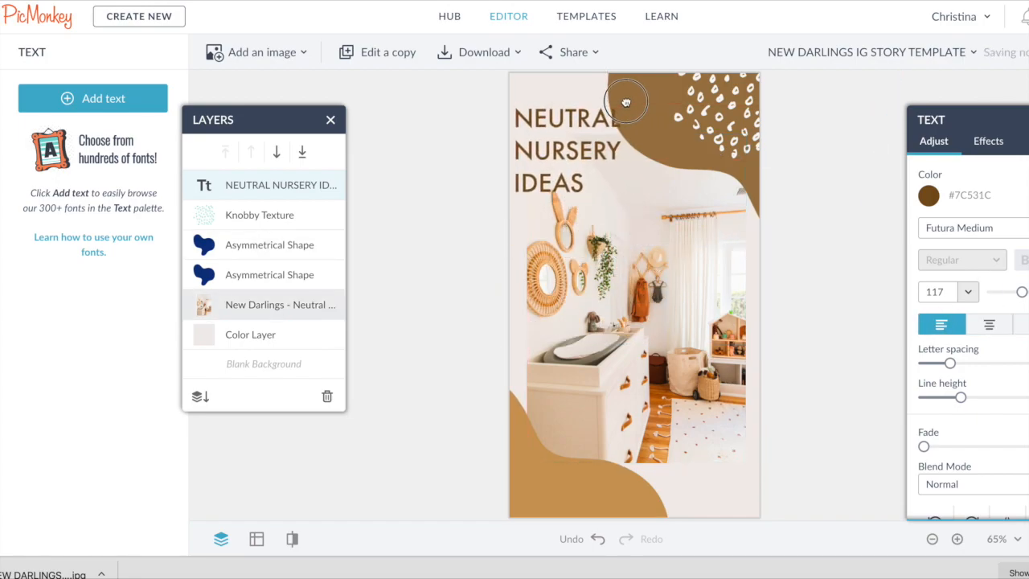
- Adjust the brown corner shape and nudge the title slightly on the story
drag(764, 102, 737, 113)
drag(574, 167, 570, 160)
click(579, 269)
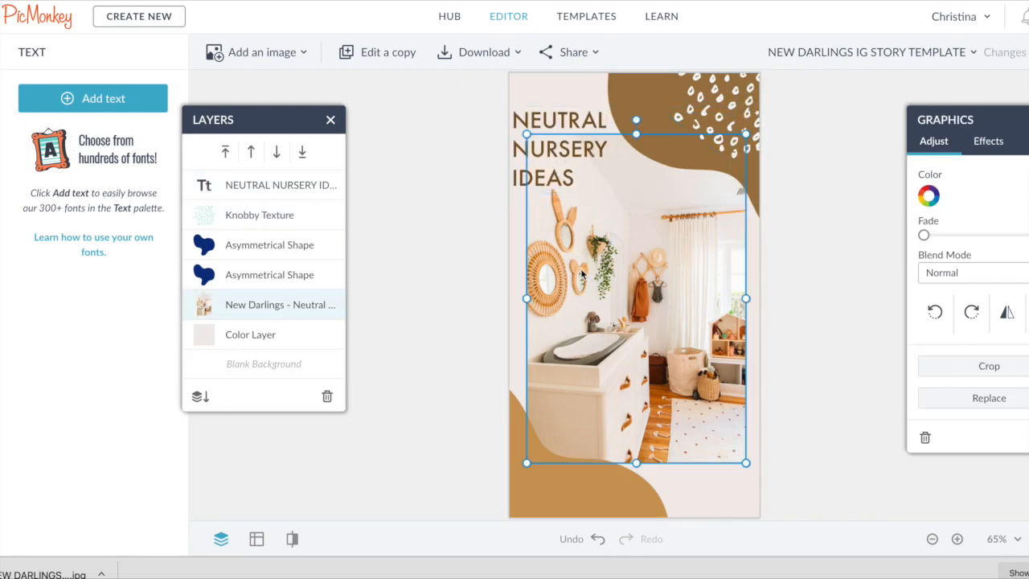
- Add a white SWIPE UP! text box and move it to the bottom-left of the story
click(93, 98)
double_click(588, 299)
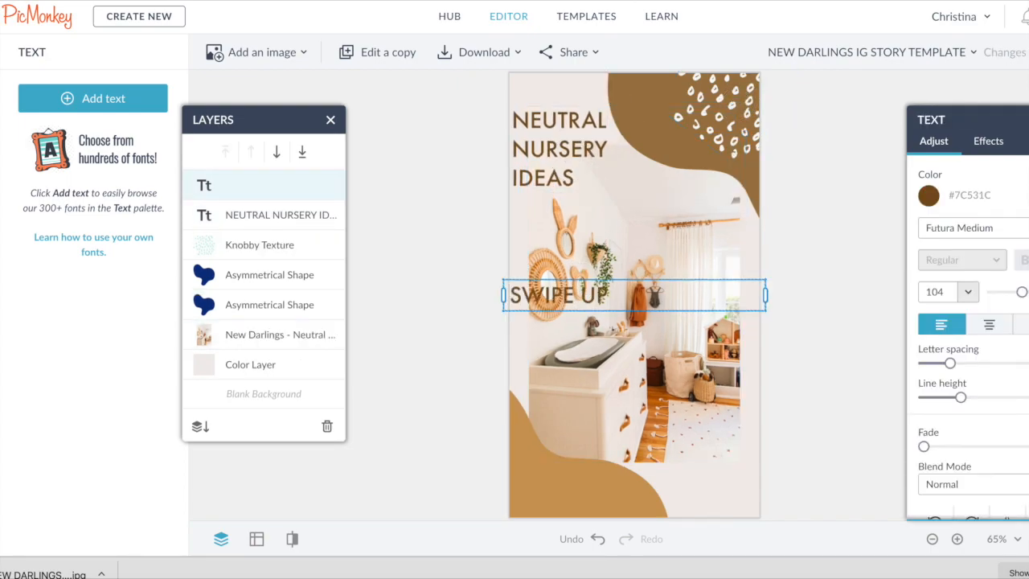
drag(627, 291, 707, 476)
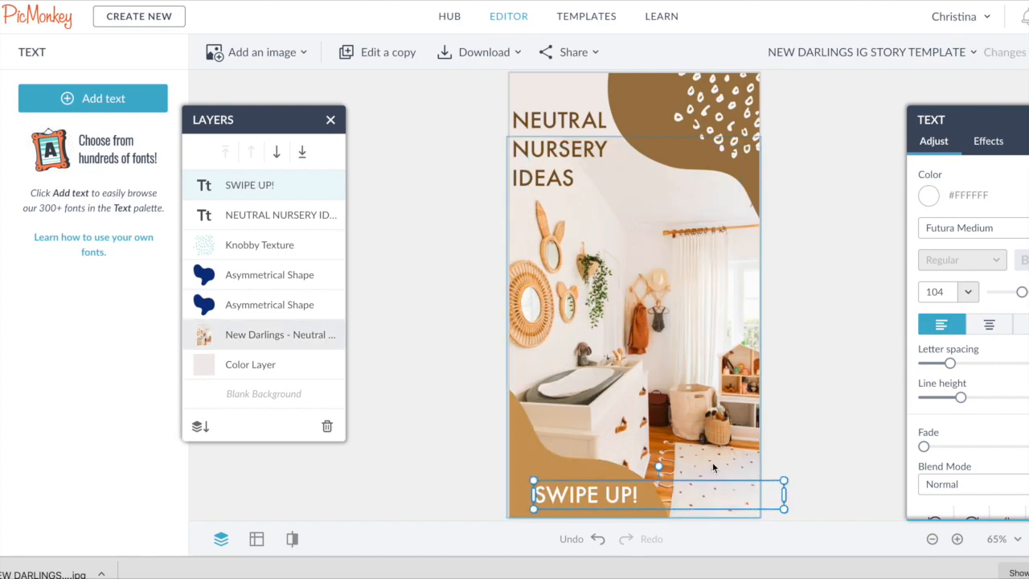
- Reposition the title and shrink the SWIPE UP text to size 83
click(821, 386)
drag(572, 147, 573, 145)
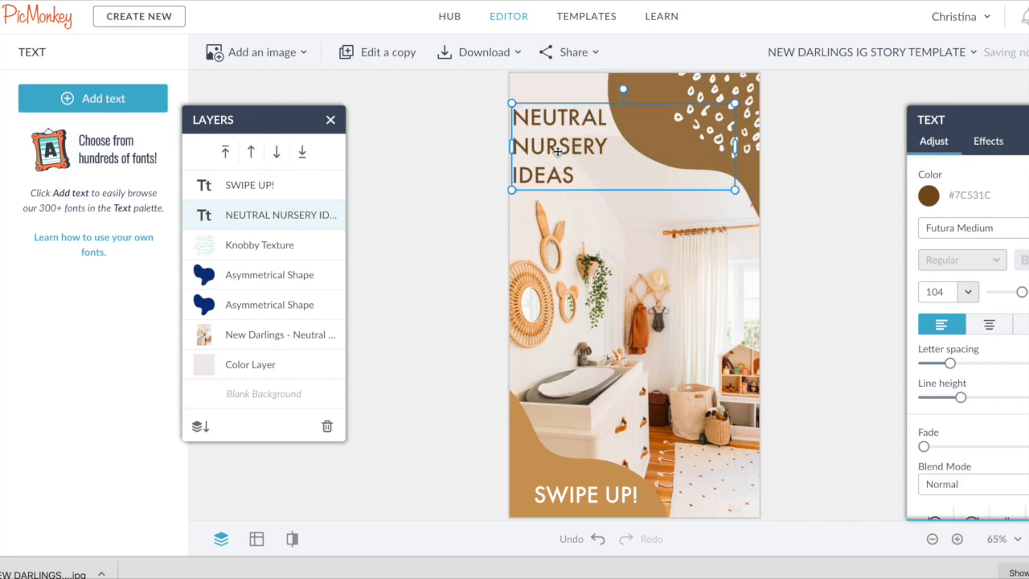
click(840, 257)
click(833, 372)
click(693, 174)
click(712, 207)
drag(710, 232, 712, 230)
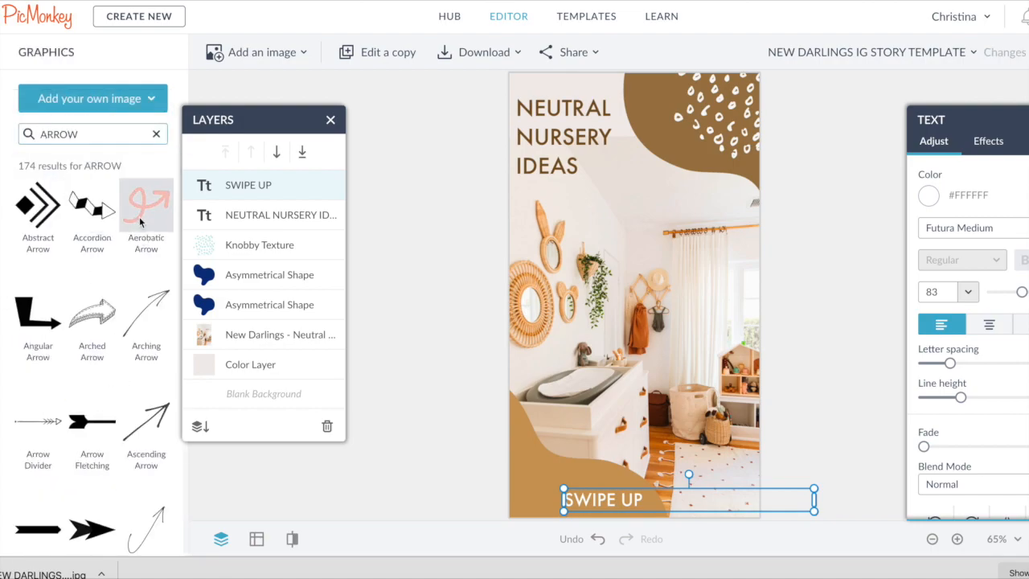
- Add the Aerobatic Arrow graphic from the ARROW search and place it beside SWIPE UP
click(143, 211)
drag(654, 290, 555, 484)
drag(553, 438, 552, 488)
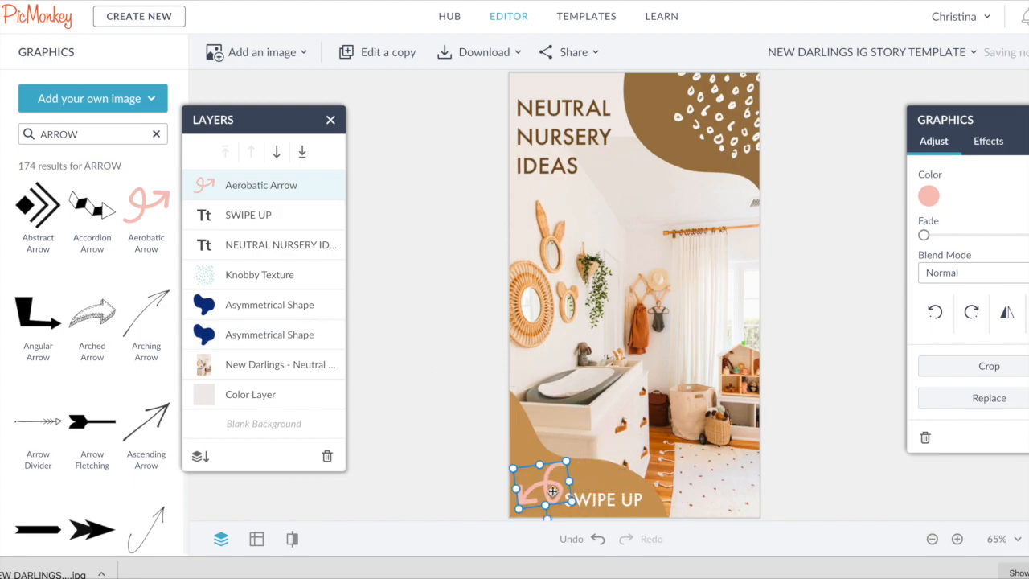
- Color the arrow white and add some fade to it
click(929, 195)
click(759, 528)
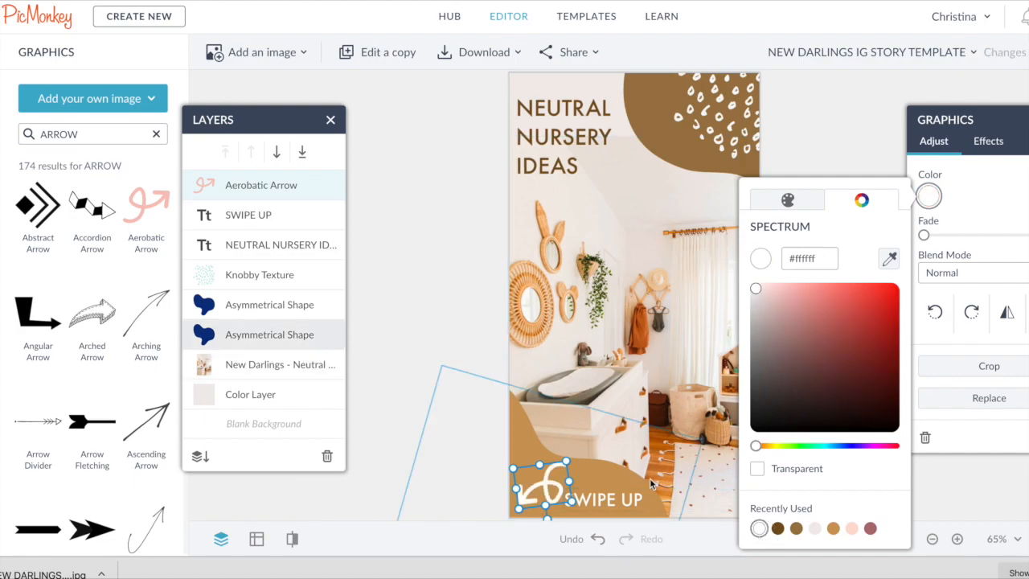
click(553, 476)
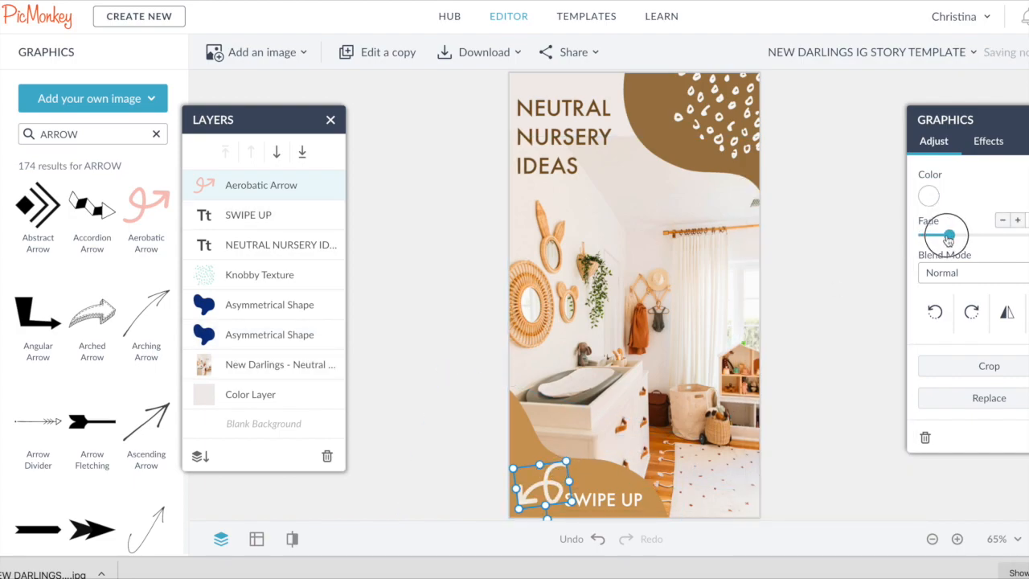
click(817, 382)
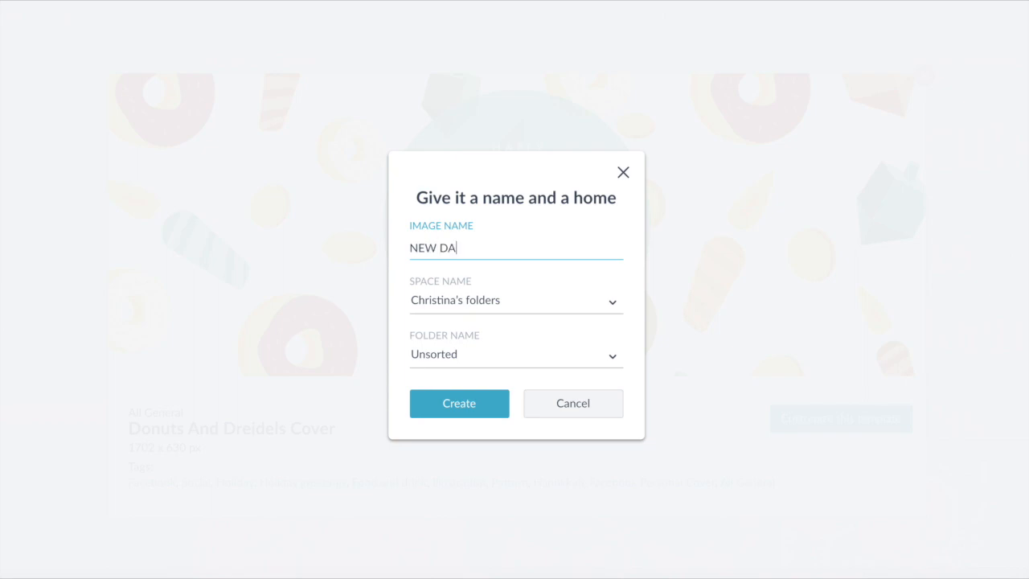
- Create the NEW DARLINGS FACEBOOK COVER design from the donut template, replacing its pattern background with the desert family photo
key(Return)
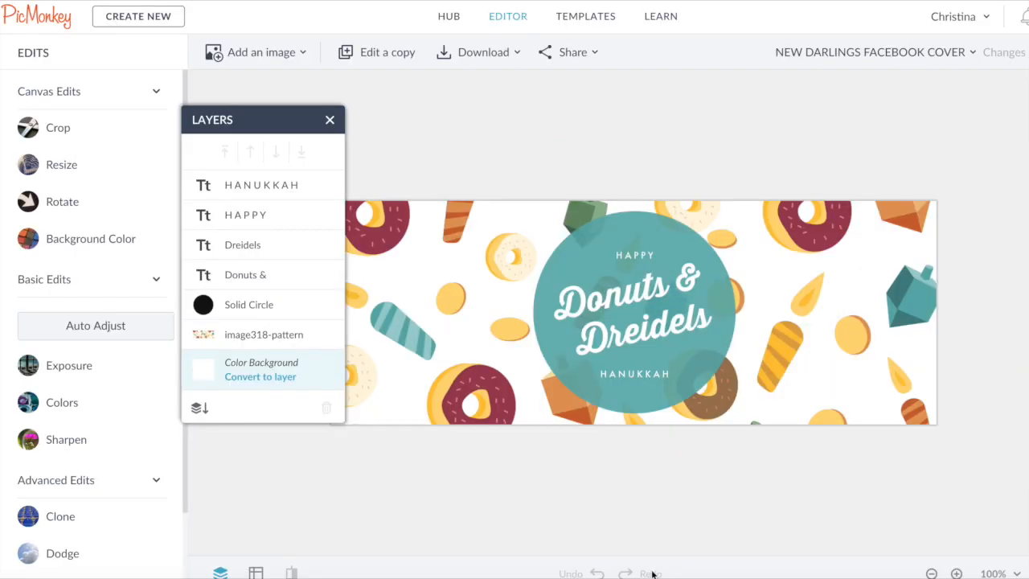
click(276, 338)
click(983, 397)
click(877, 402)
click(559, 50)
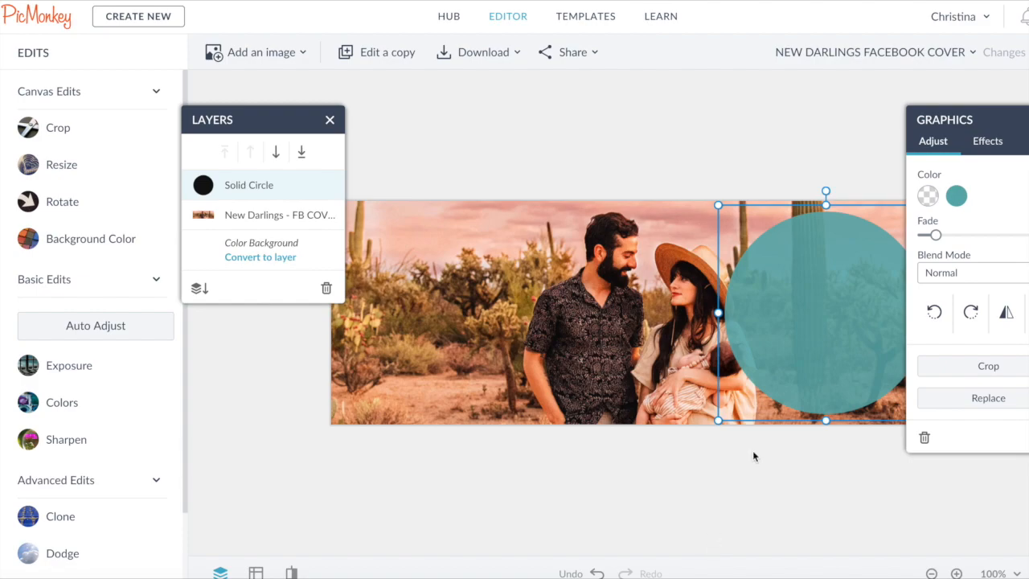
- Delete the solid circle from the cover
drag(719, 207, 766, 232)
drag(818, 327, 812, 304)
key(Delete)
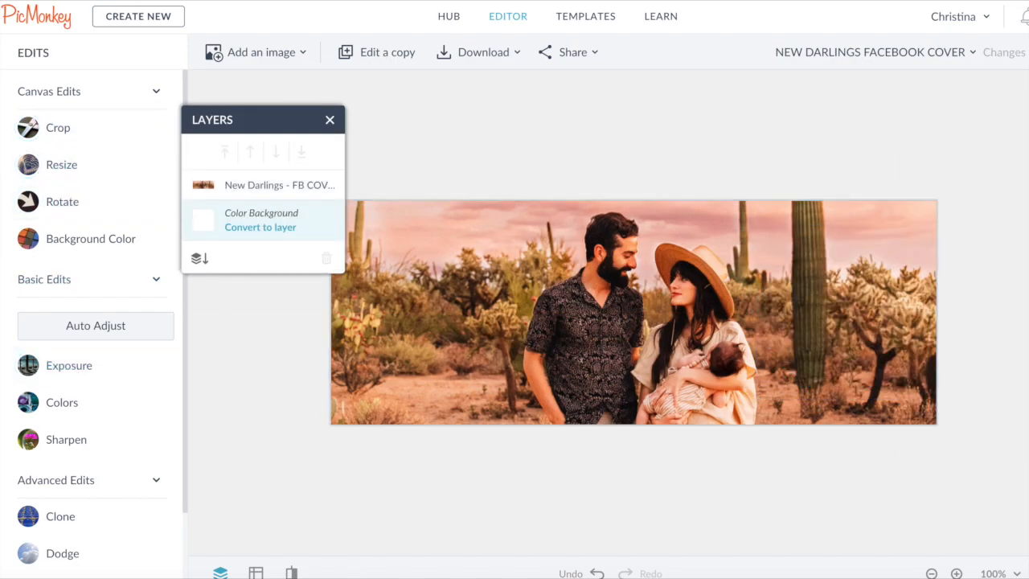
- Add an oblong shape from the Artsy Blobs graphics and position it over the right side of the cover
click(1, 210)
click(67, 200)
scroll(92, 353, down, 7)
scroll(92, 357, down, 15)
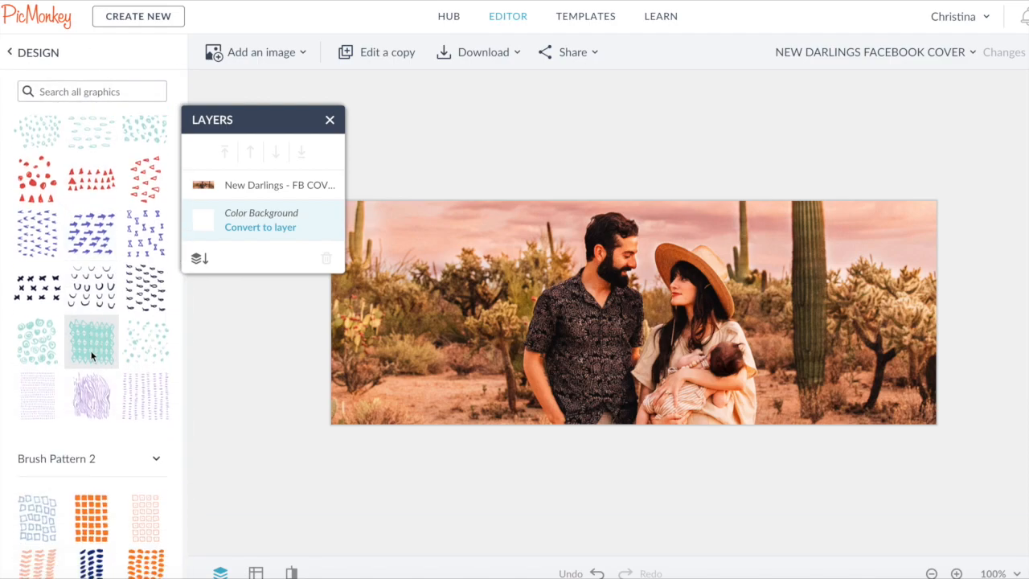
scroll(92, 356, down, 15)
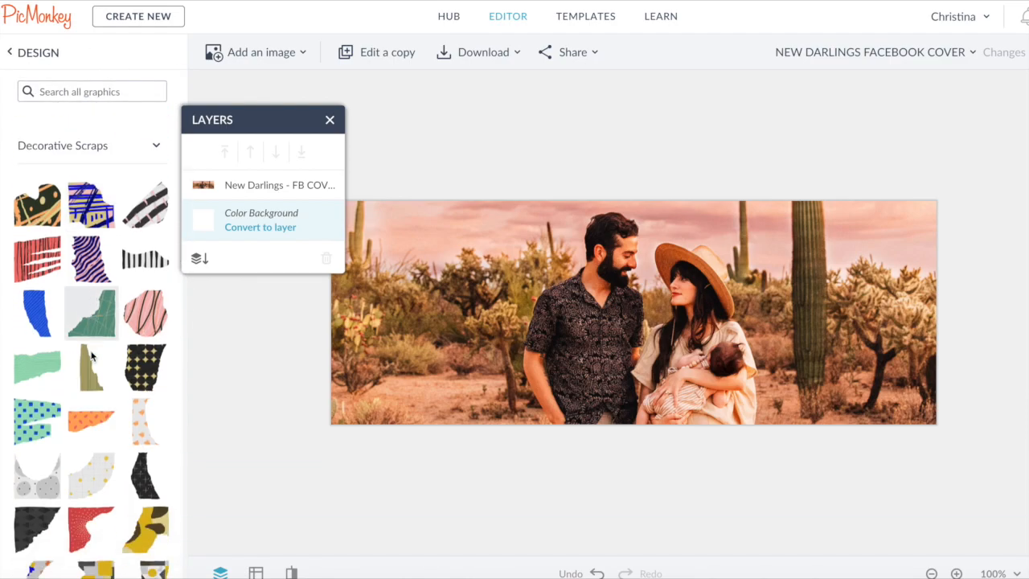
scroll(117, 332, down, 1)
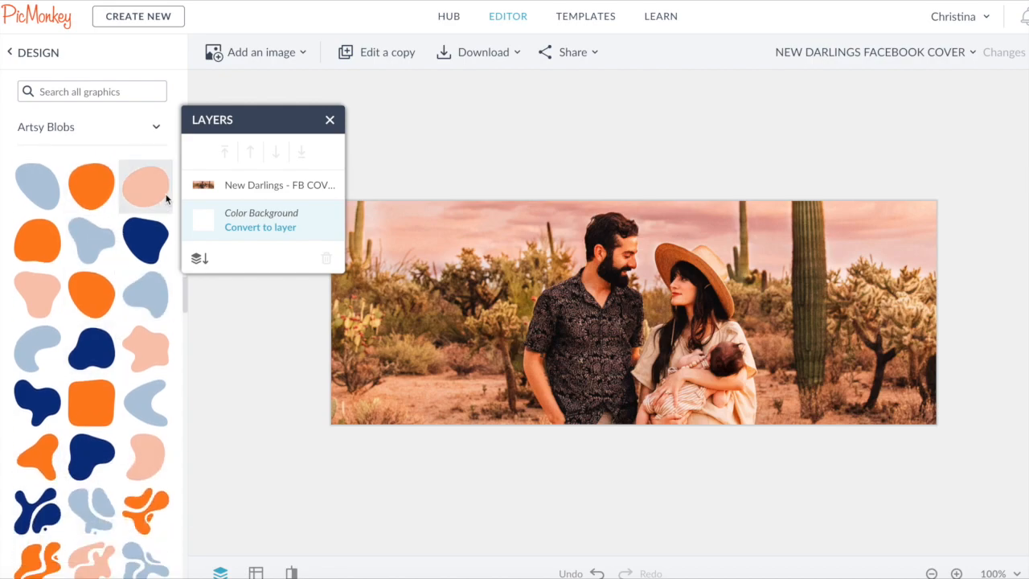
click(139, 188)
drag(617, 307, 828, 293)
drag(802, 331, 725, 397)
drag(774, 365, 838, 312)
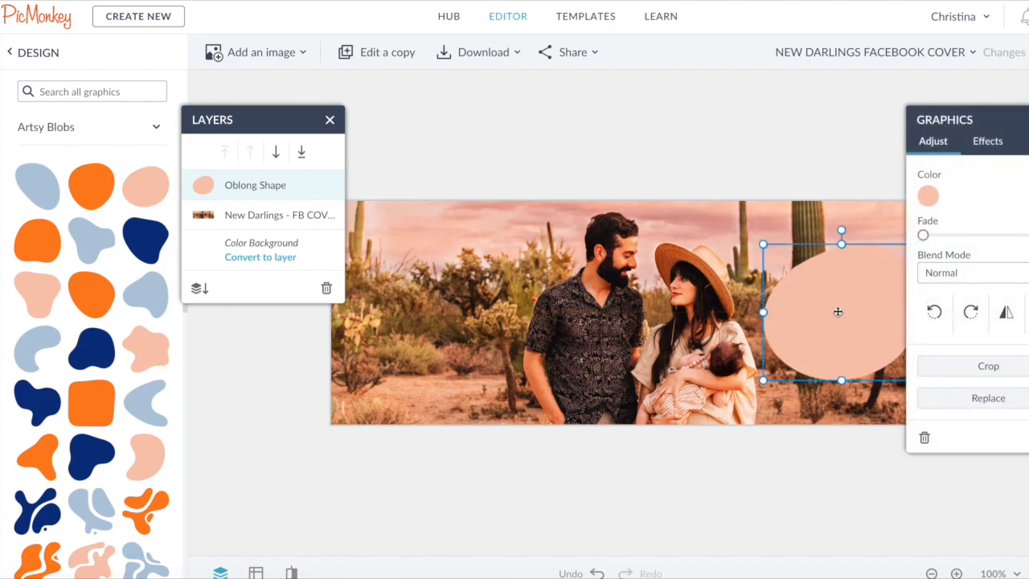
- Color the blob tan (#cd9b58), fade it partially, and nudge it into place
click(927, 196)
click(795, 528)
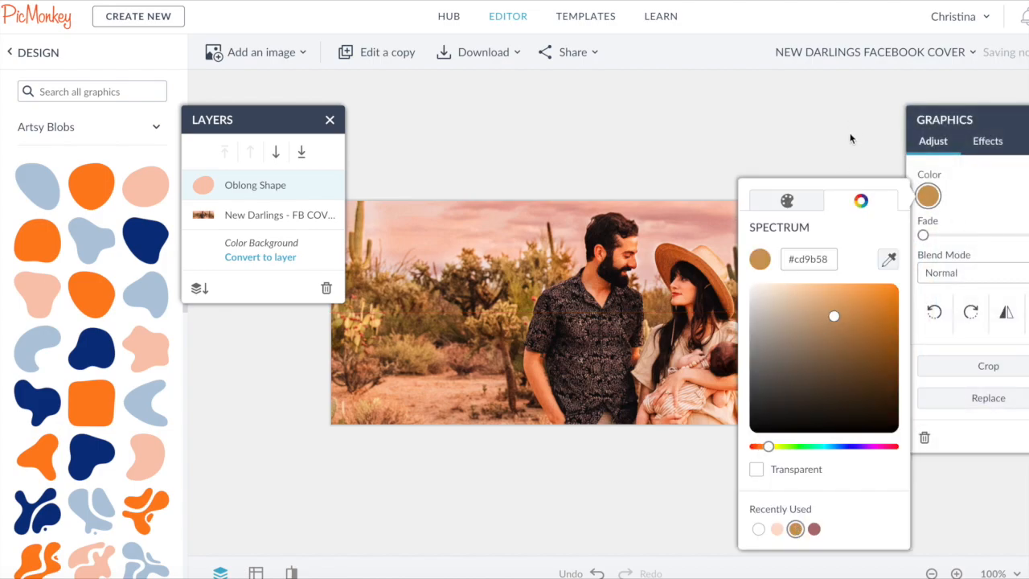
click(932, 197)
drag(768, 379, 760, 386)
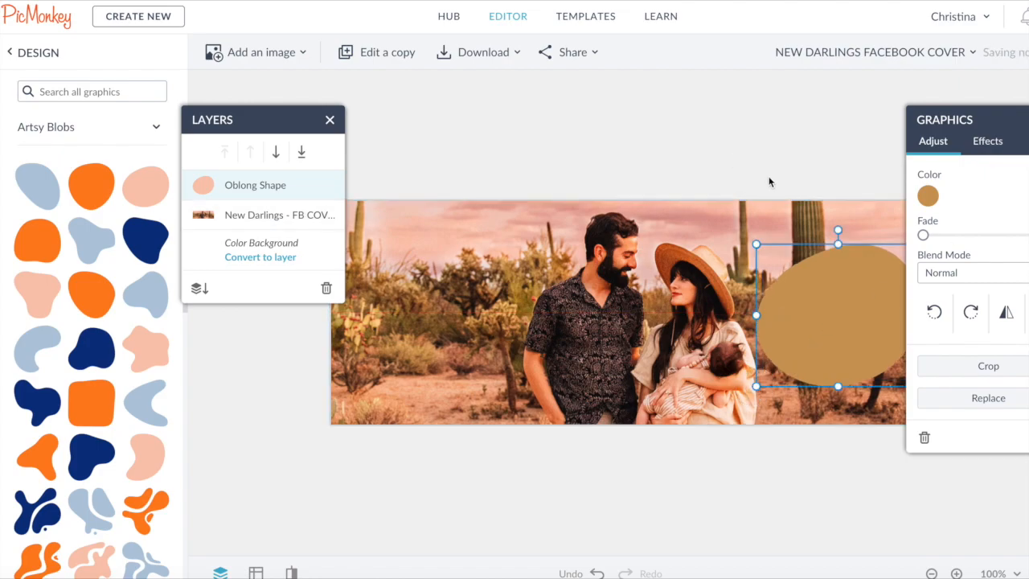
drag(923, 234, 951, 236)
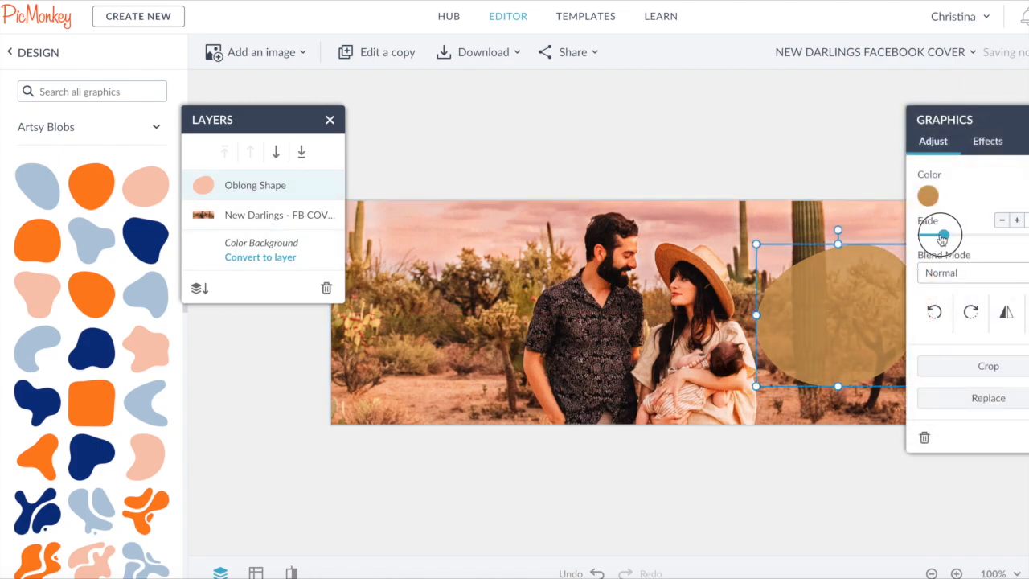
mouse_move(864, 321)
mouse_down()
mouse_move(455, 329)
mouse_move(905, 333)
mouse_move(869, 322)
mouse_up()
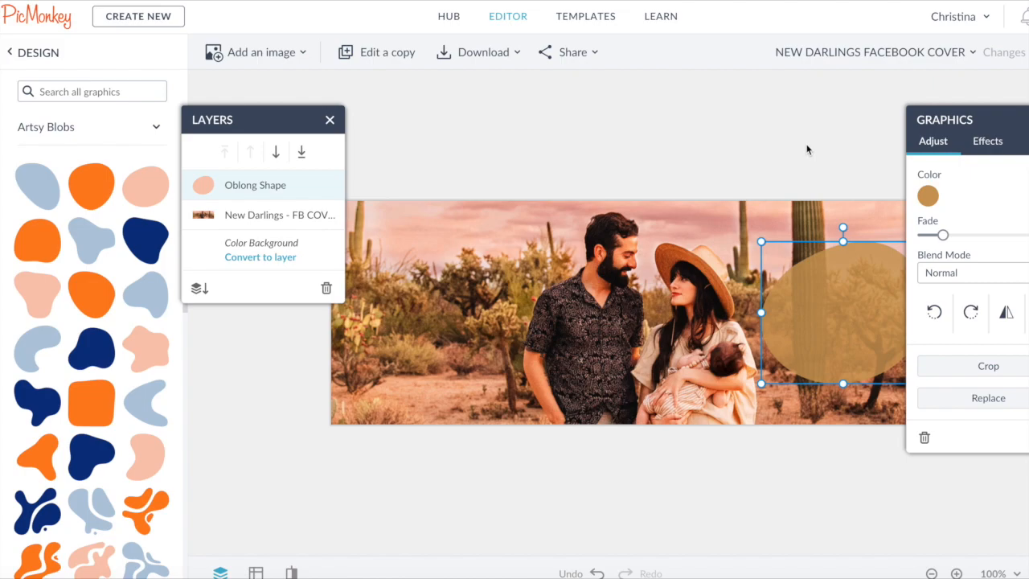
- Upload the New Darlings logo from the computer and place it on the blob
click(1, 185)
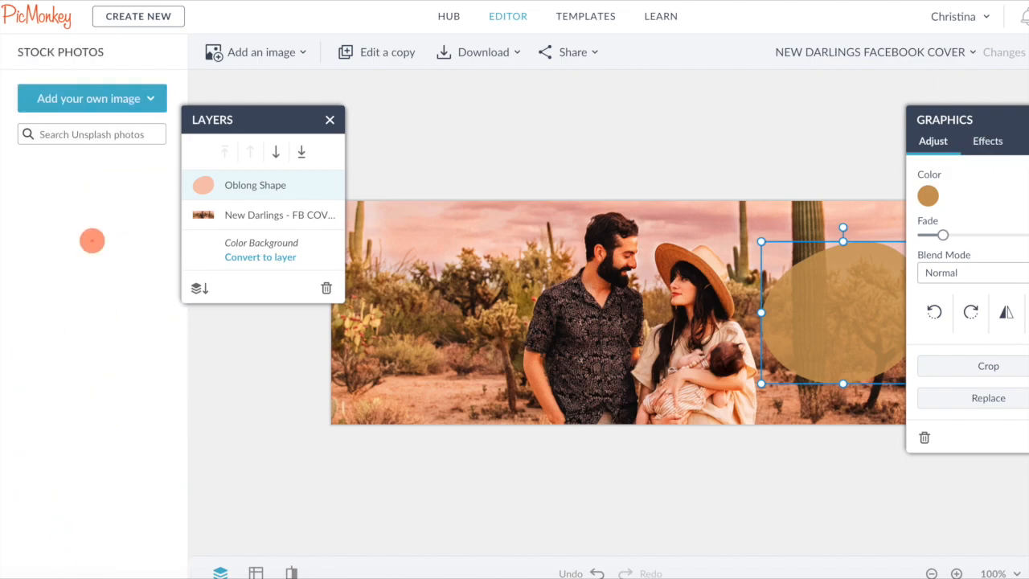
click(120, 98)
click(86, 161)
double_click(562, 34)
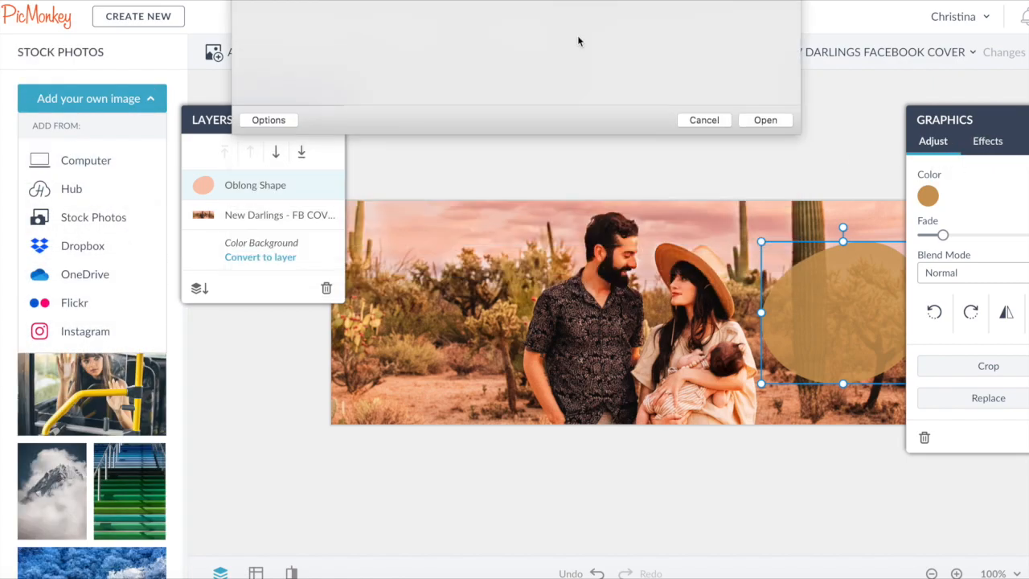
drag(622, 318, 873, 295)
drag(726, 197, 760, 222)
drag(844, 306, 836, 318)
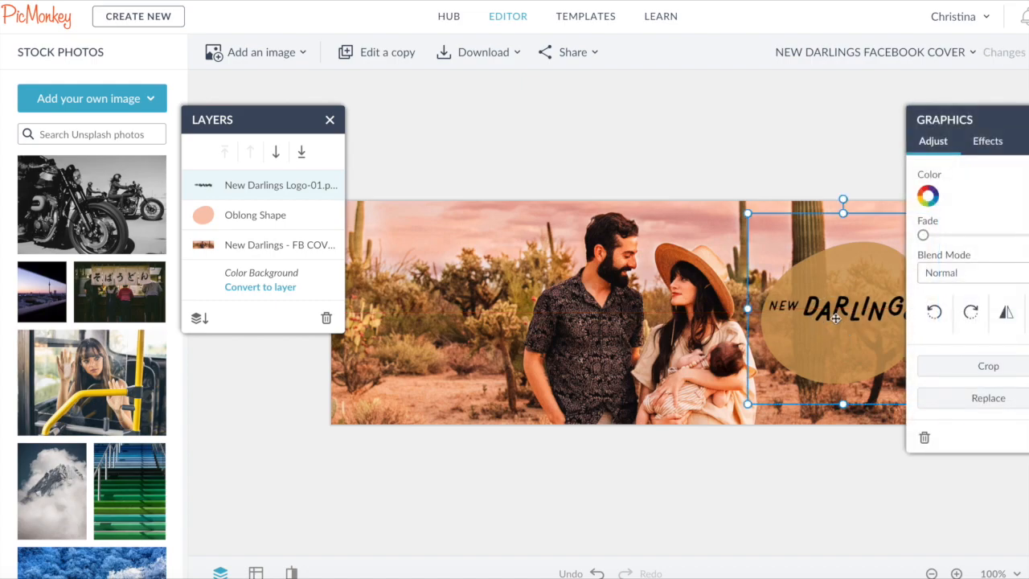
- Color the logo white
click(927, 201)
click(774, 525)
click(684, 383)
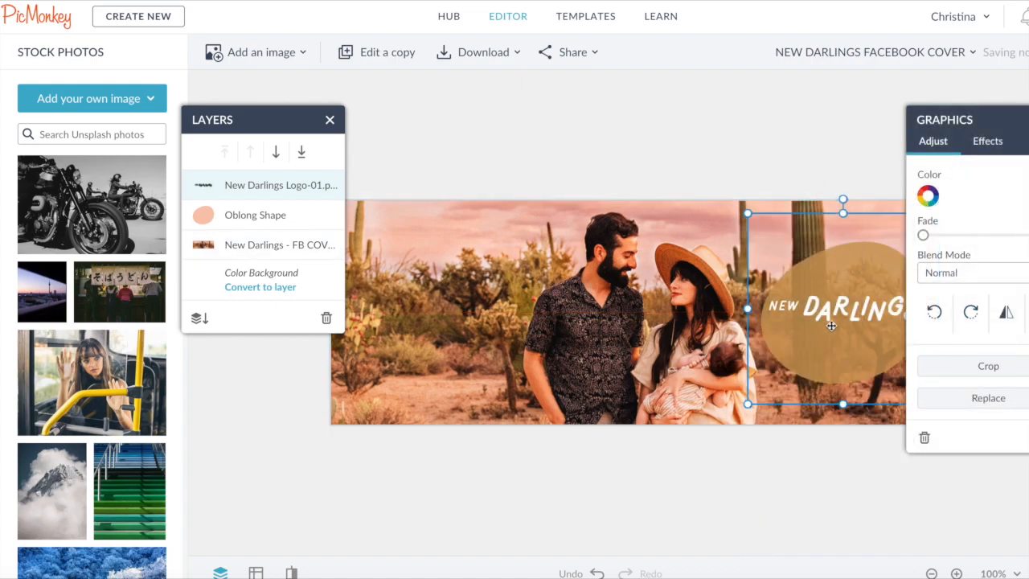
- Add centered text reading FAMILY + INTERIORS, IN THE, DESERT on separate lines
click(3, 185)
click(92, 98)
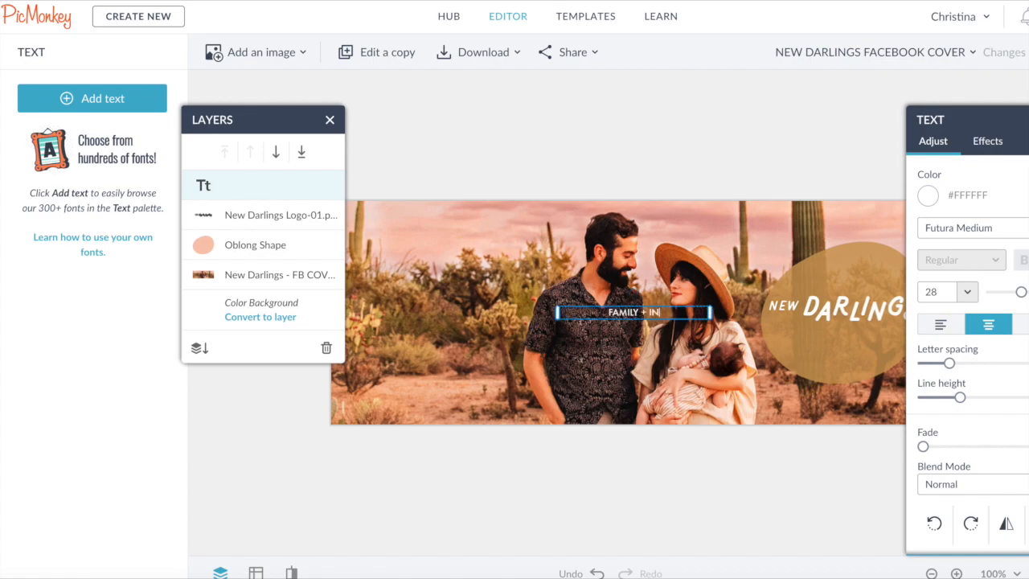
key(Return)
text(IN THE)
key(Return)
text(DESERT)
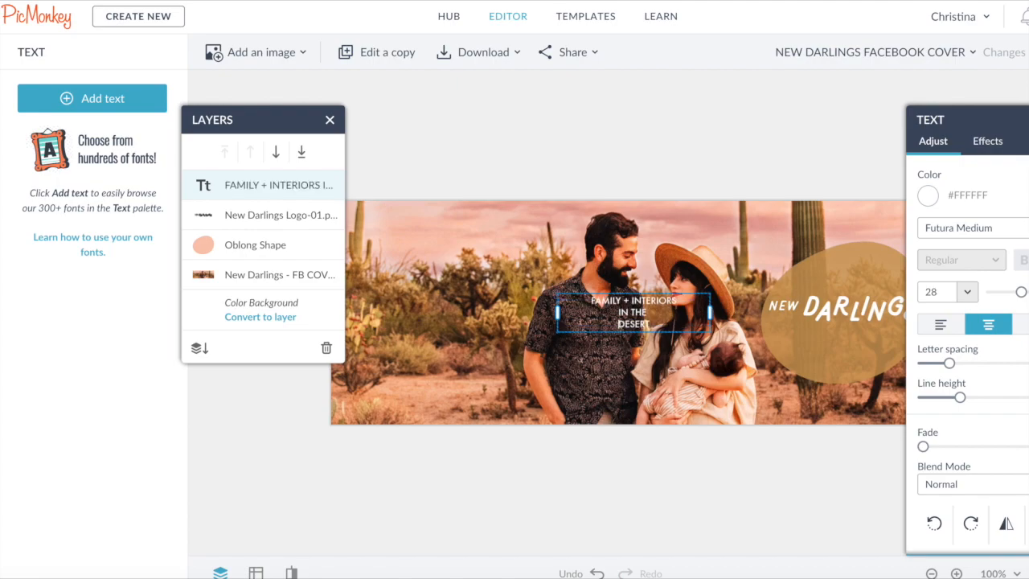
- Merge the last two lines, enlarge the text to size 35, and place it under the logo
key(Home)
key(BackSpace)
drag(1021, 292, 1023, 295)
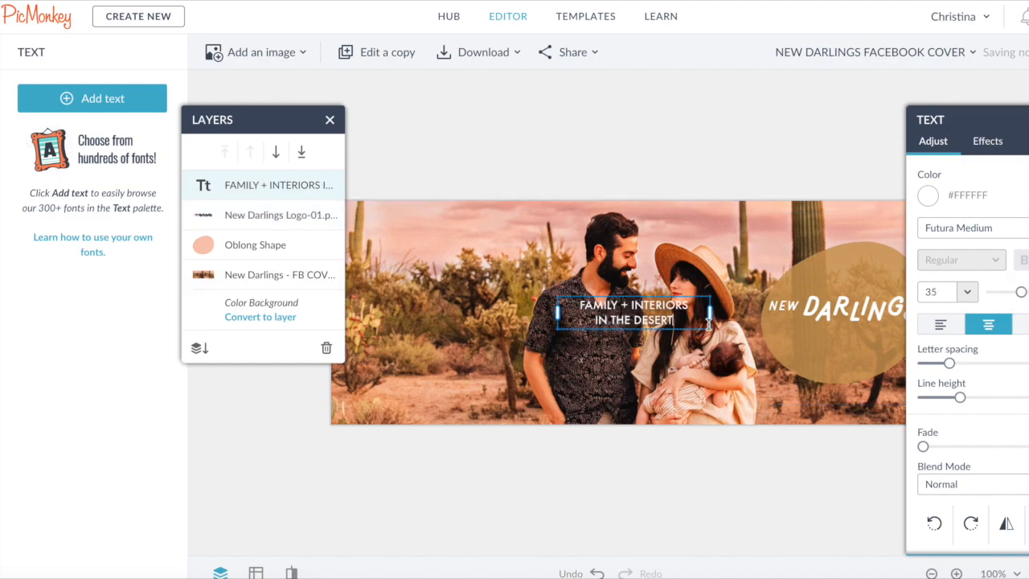
drag(665, 297, 853, 331)
drag(779, 330, 792, 334)
drag(852, 351, 845, 347)
click(750, 485)
- Download the cover and upload NEW DARLINGS FACEBOOK COVER.jpg as the Facebook page's cover photo
click(483, 52)
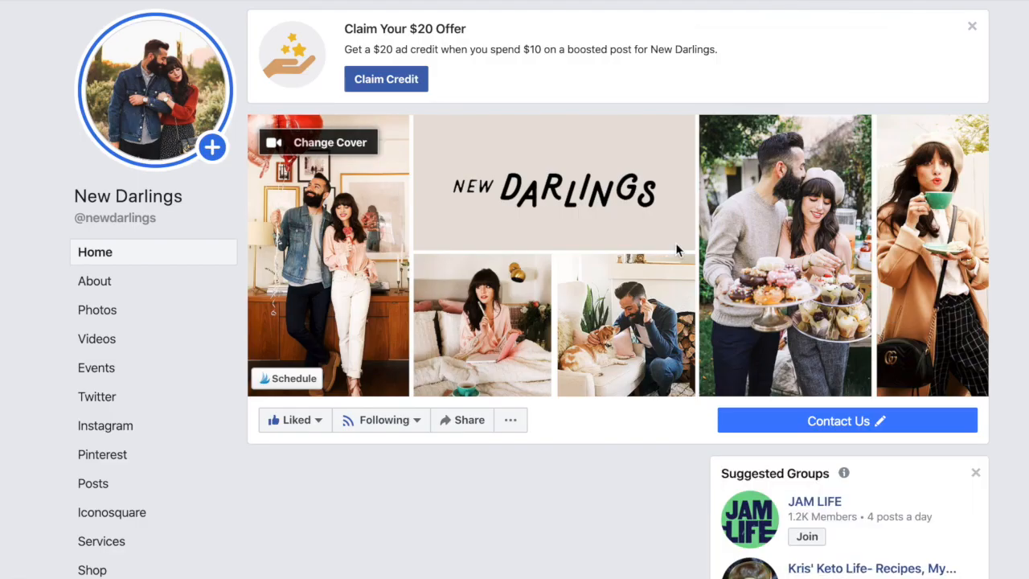
click(360, 144)
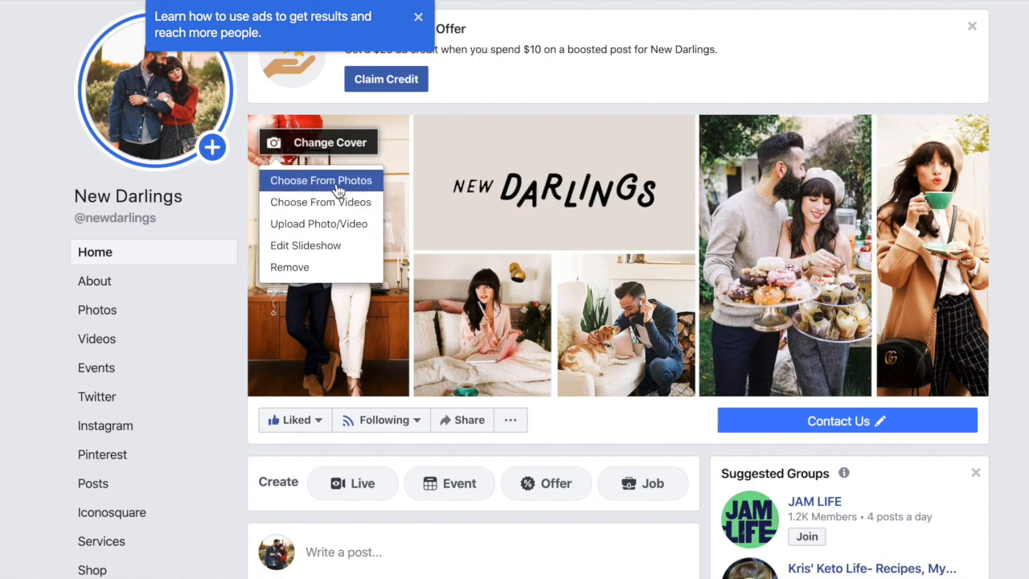
click(333, 225)
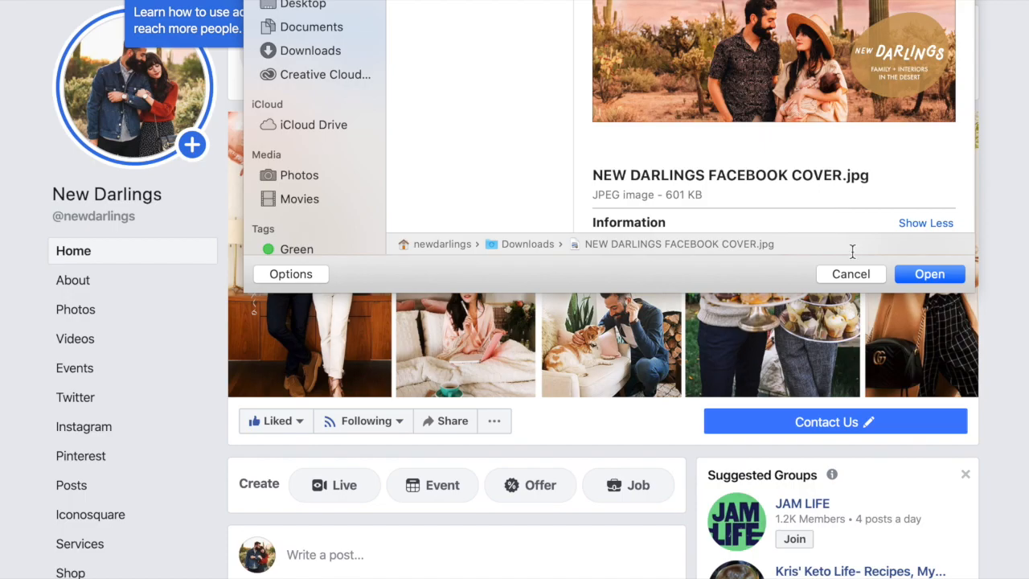
click(920, 272)
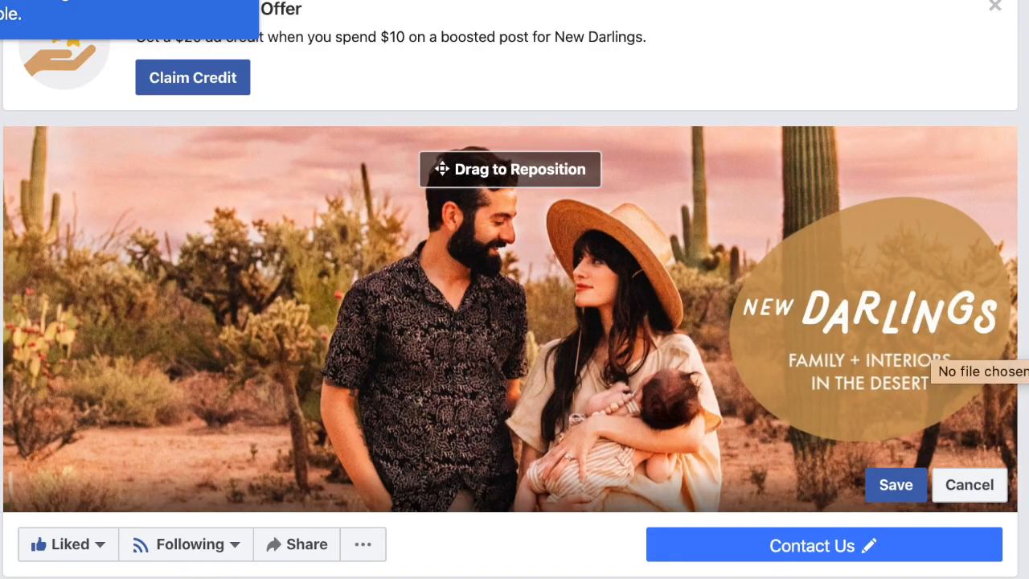